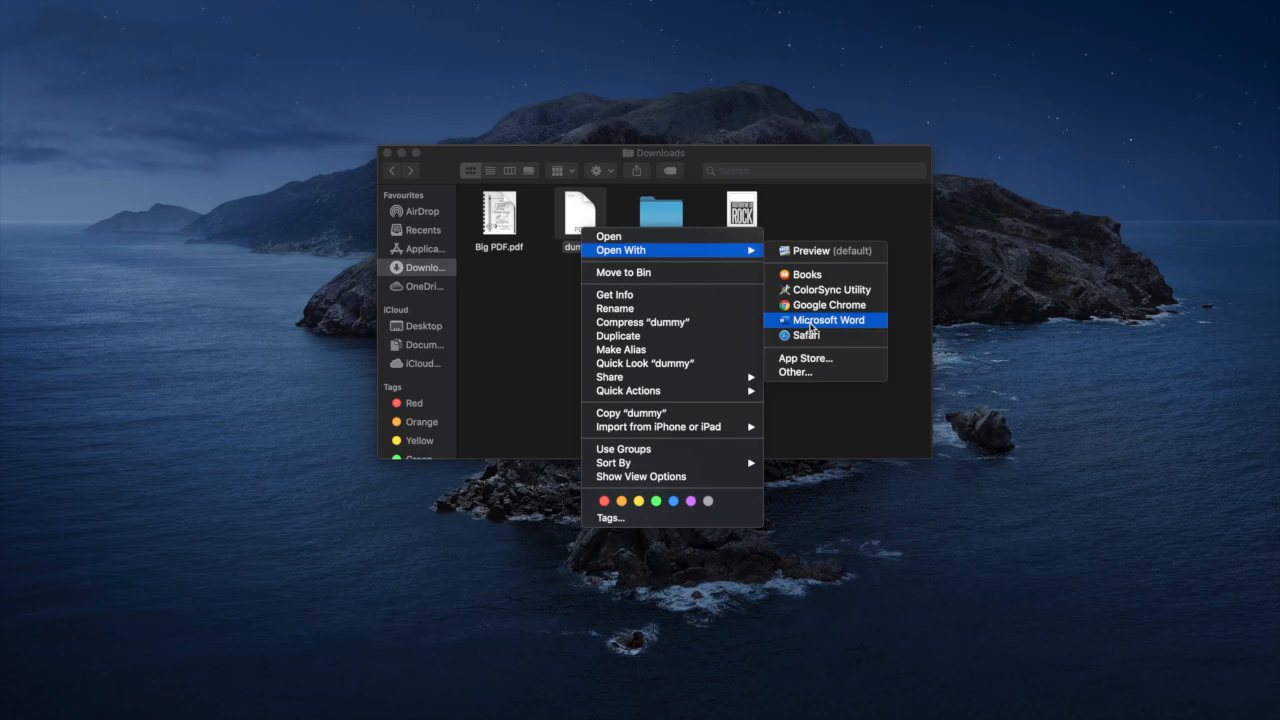
# - Open the dummy PDF in Microsoft Word and add "This is a first line in the PDF document added as part of the demo." below the heading
pyautogui.click(810, 320)
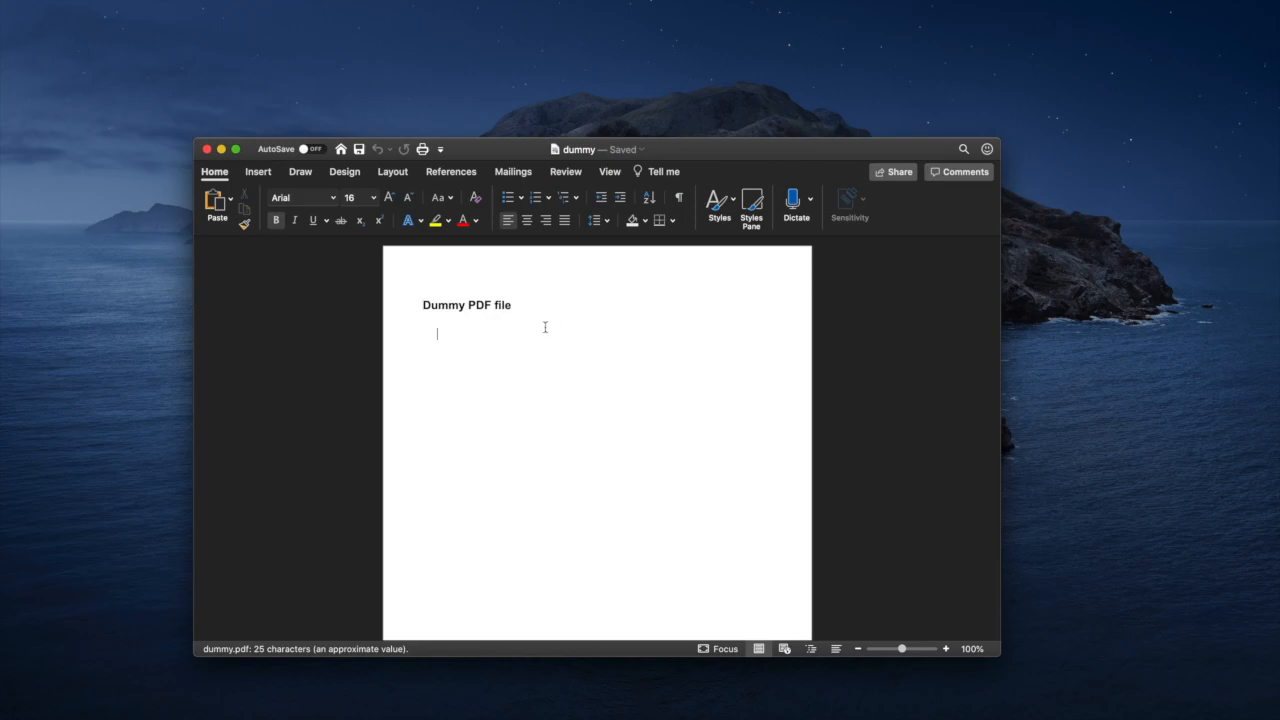
pyautogui.press('BackSpace')
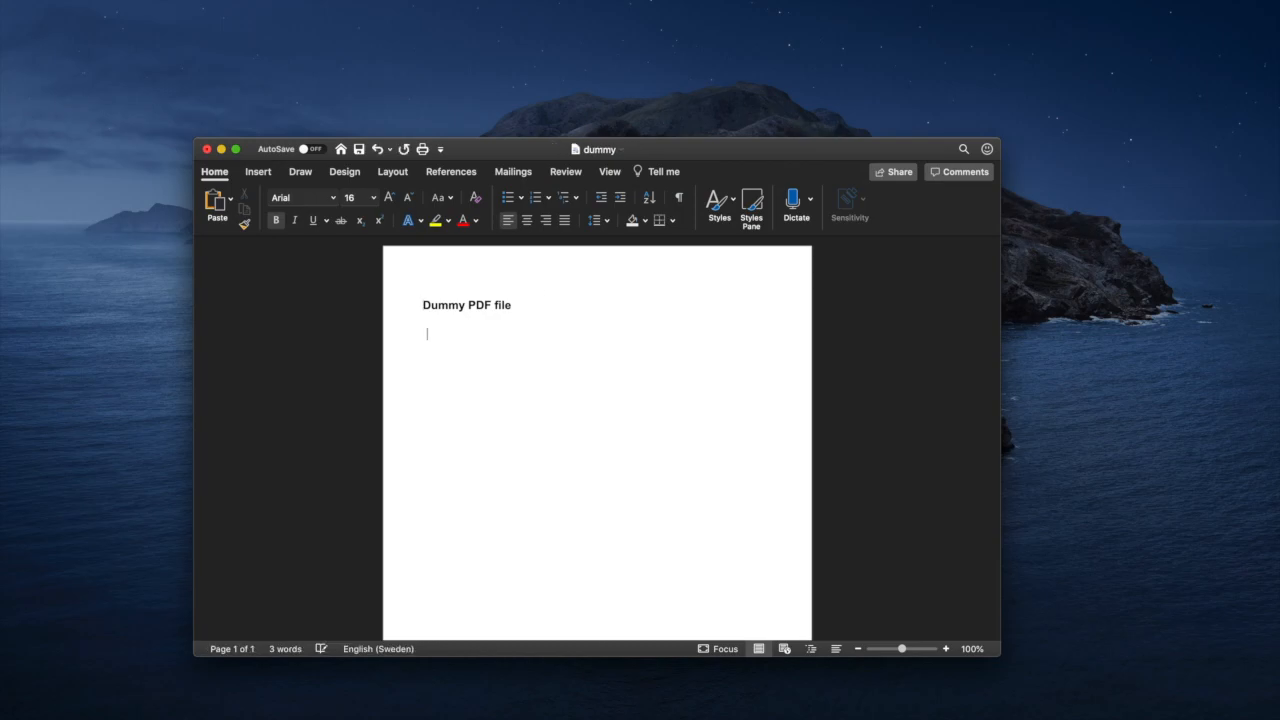
pyautogui.write('This is a first line in the PDF document added as part of the demo.')
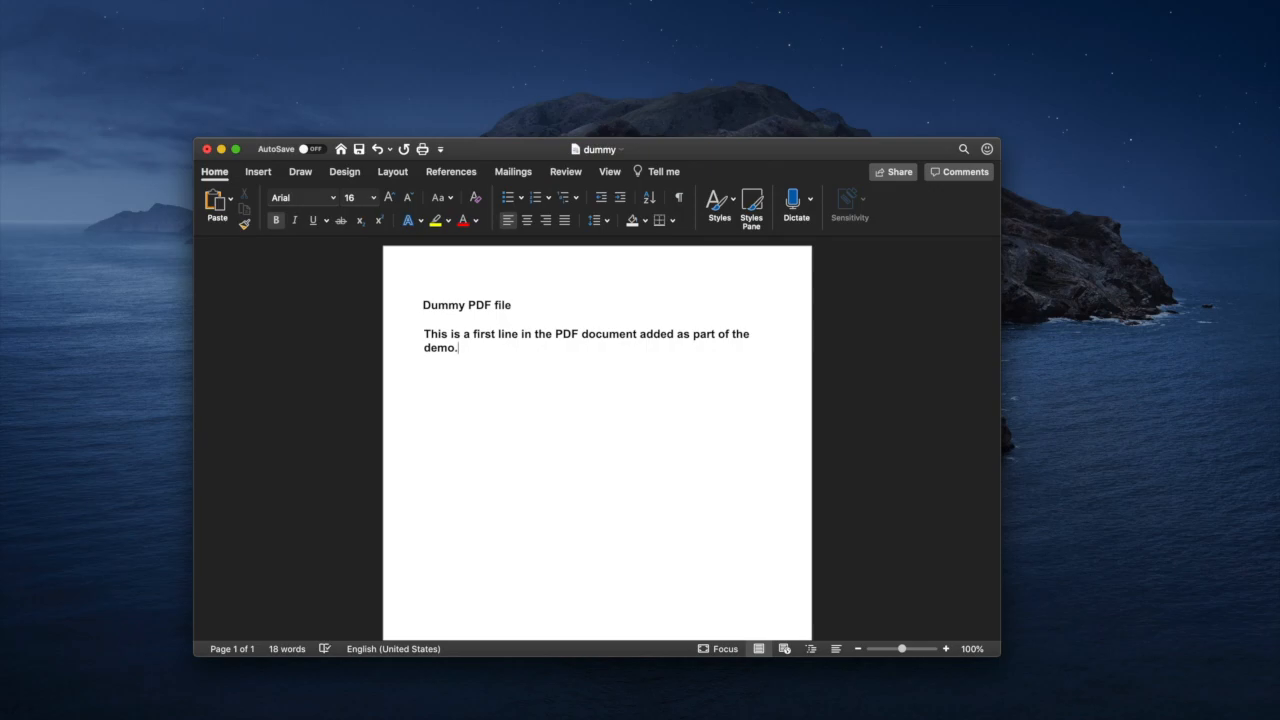
# - Export the edited document as a PDF named dummy in the Downloads folder, optimized for printing
pyautogui.click(359, 151)
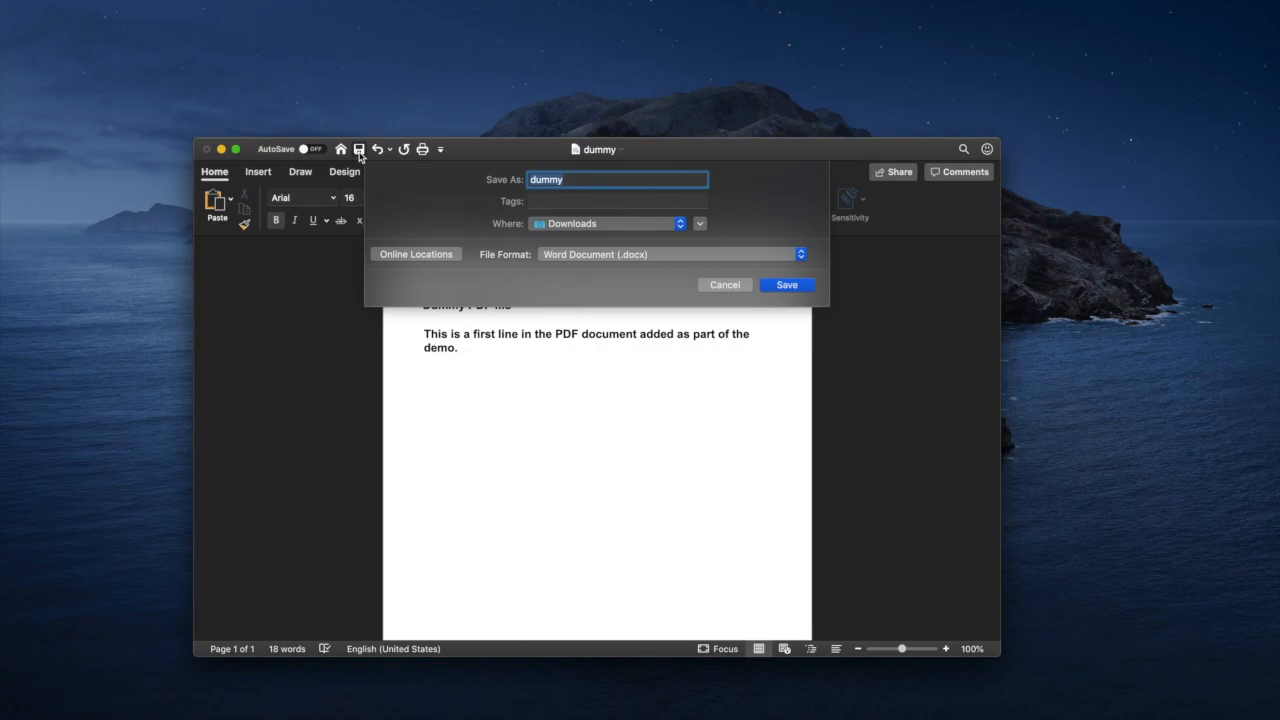
pyautogui.click(656, 256)
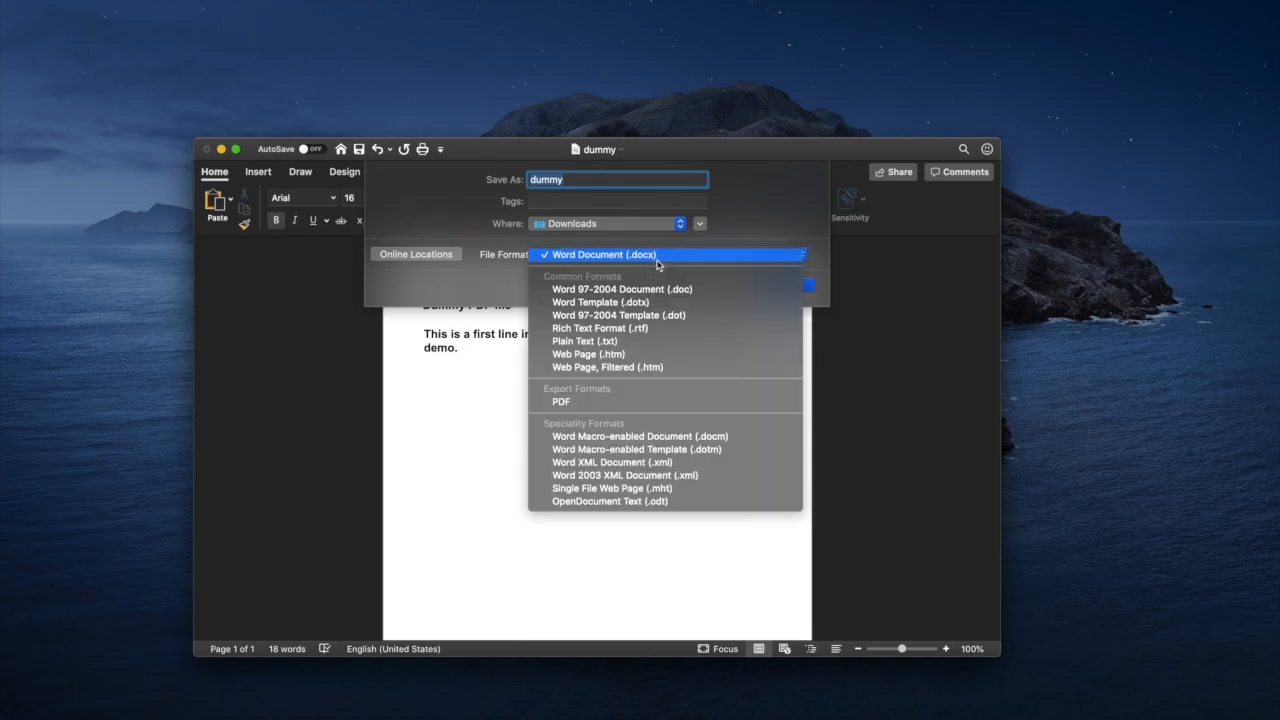
pyautogui.click(588, 403)
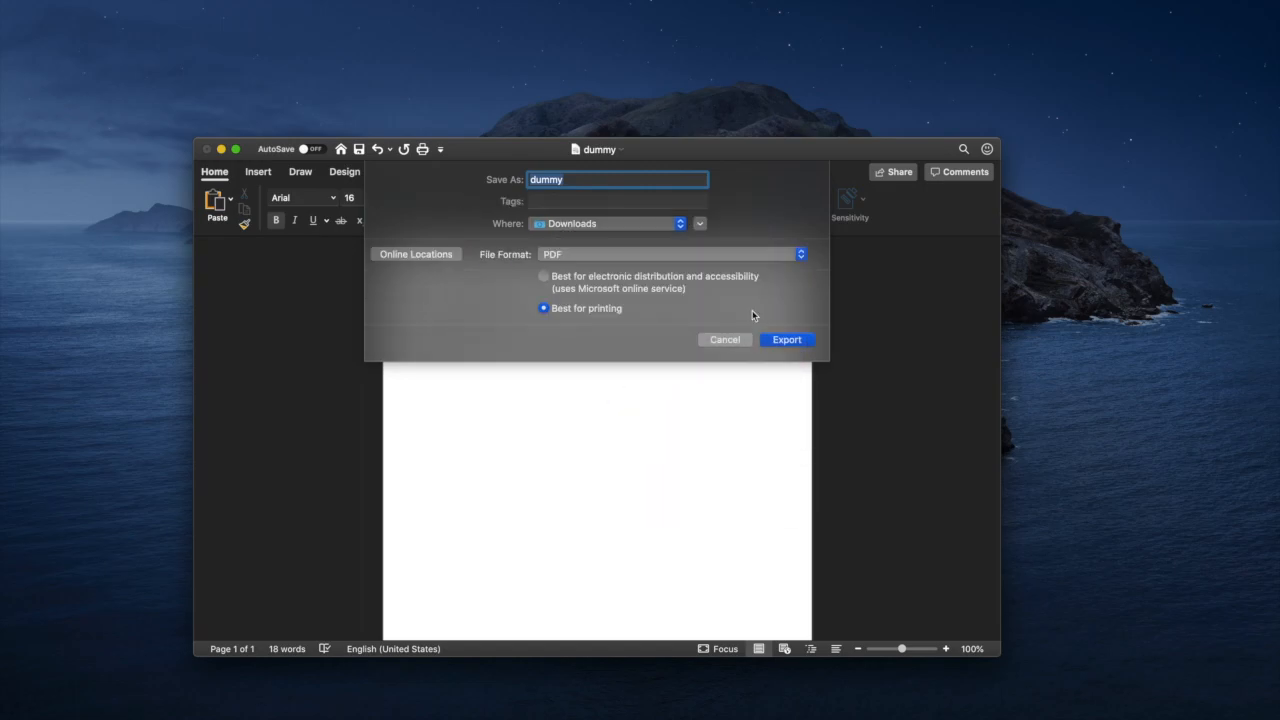
pyautogui.click(800, 342)
pyautogui.click(715, 245)
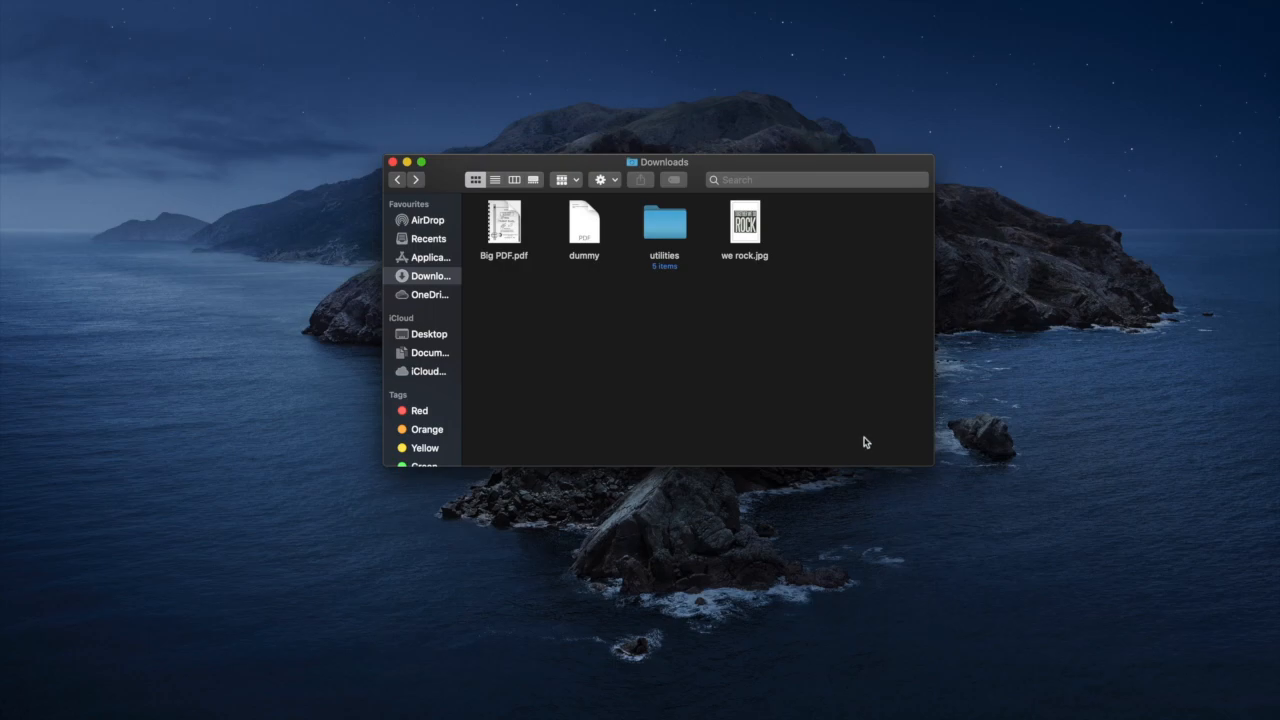
# - Switch to Google Chrome and open iLovePDF's JPG to PDF converter
pyautogui.click(754, 238)
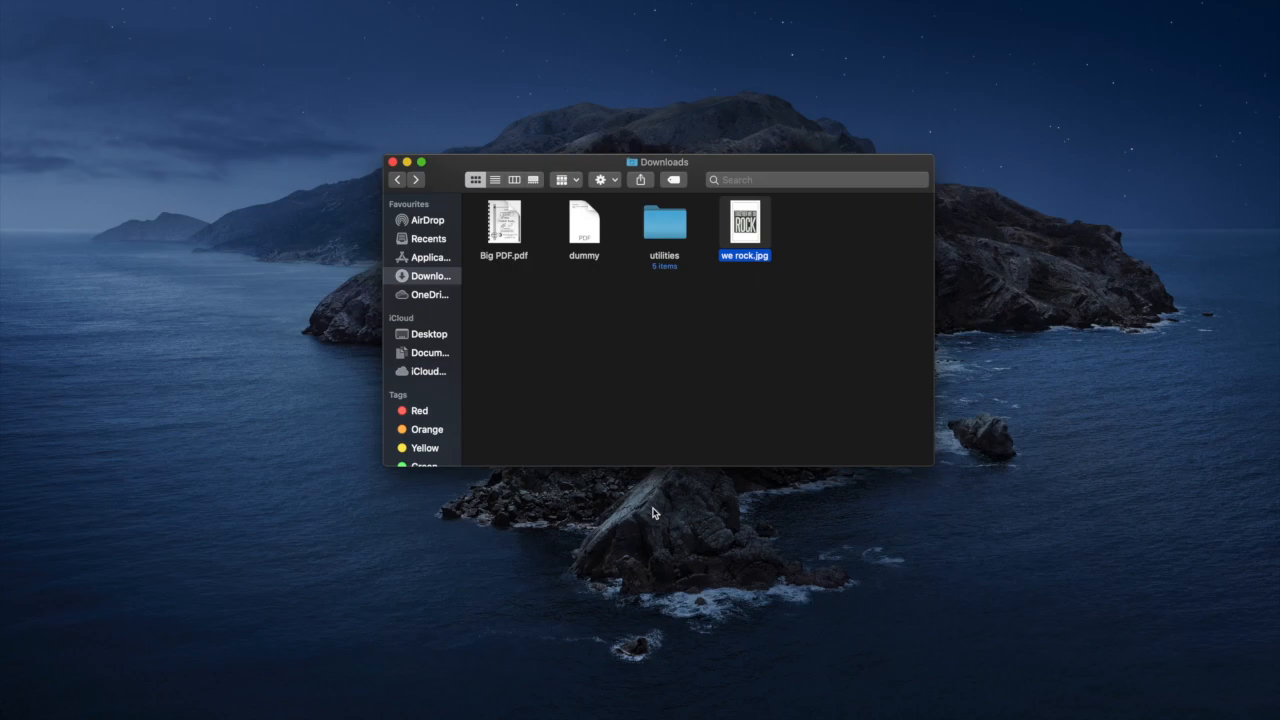
pyautogui.click(517, 718)
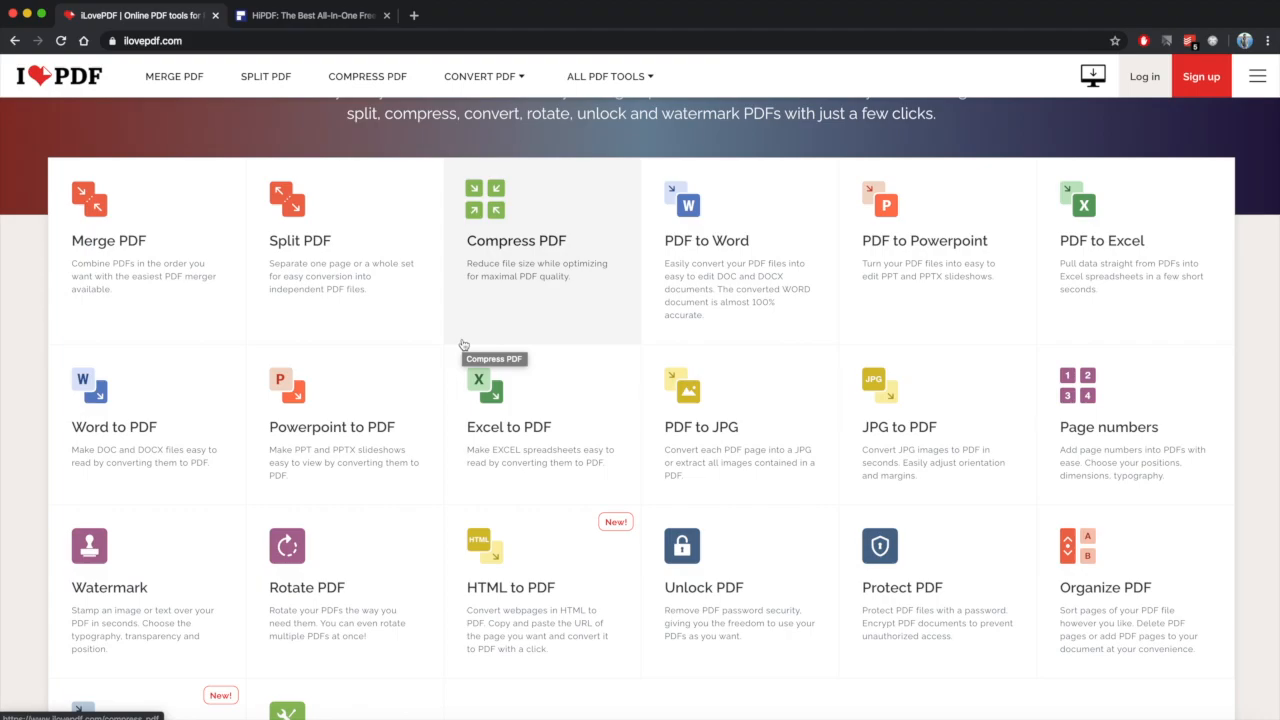
pyautogui.scroll(-2, 463, 344)
pyautogui.scroll(3, 463, 344)
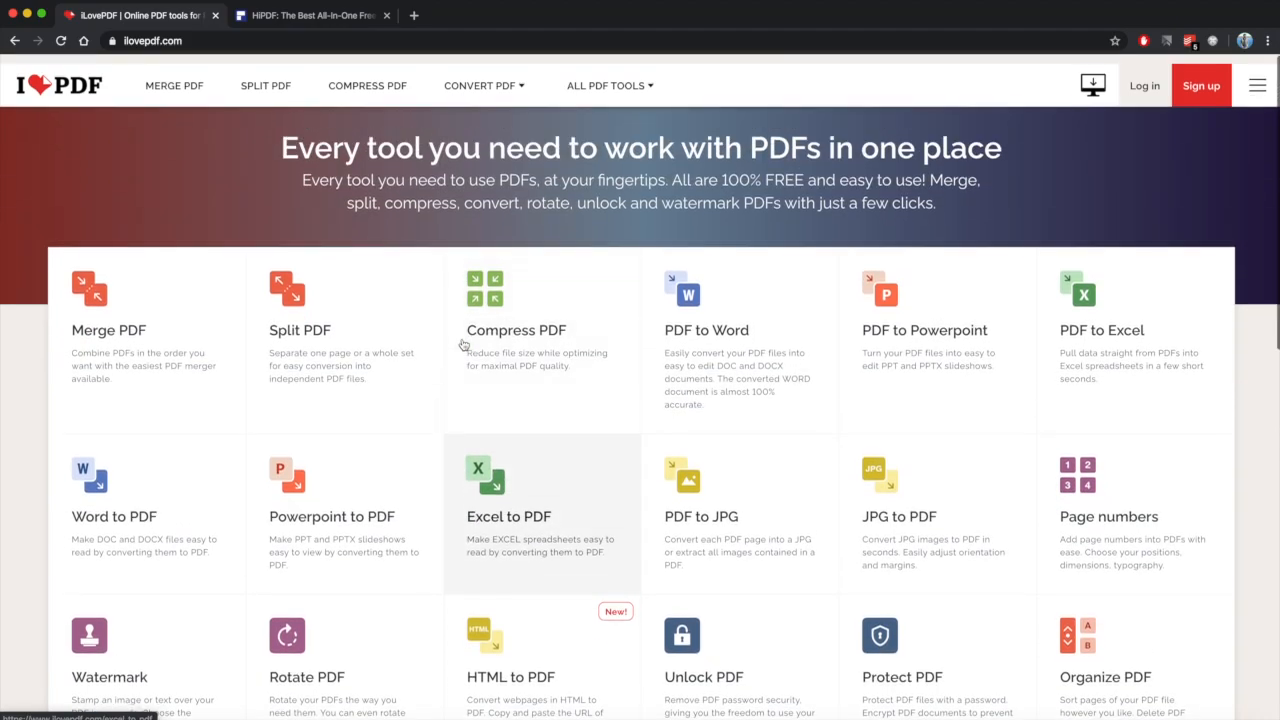
pyautogui.moveTo(480, 76)
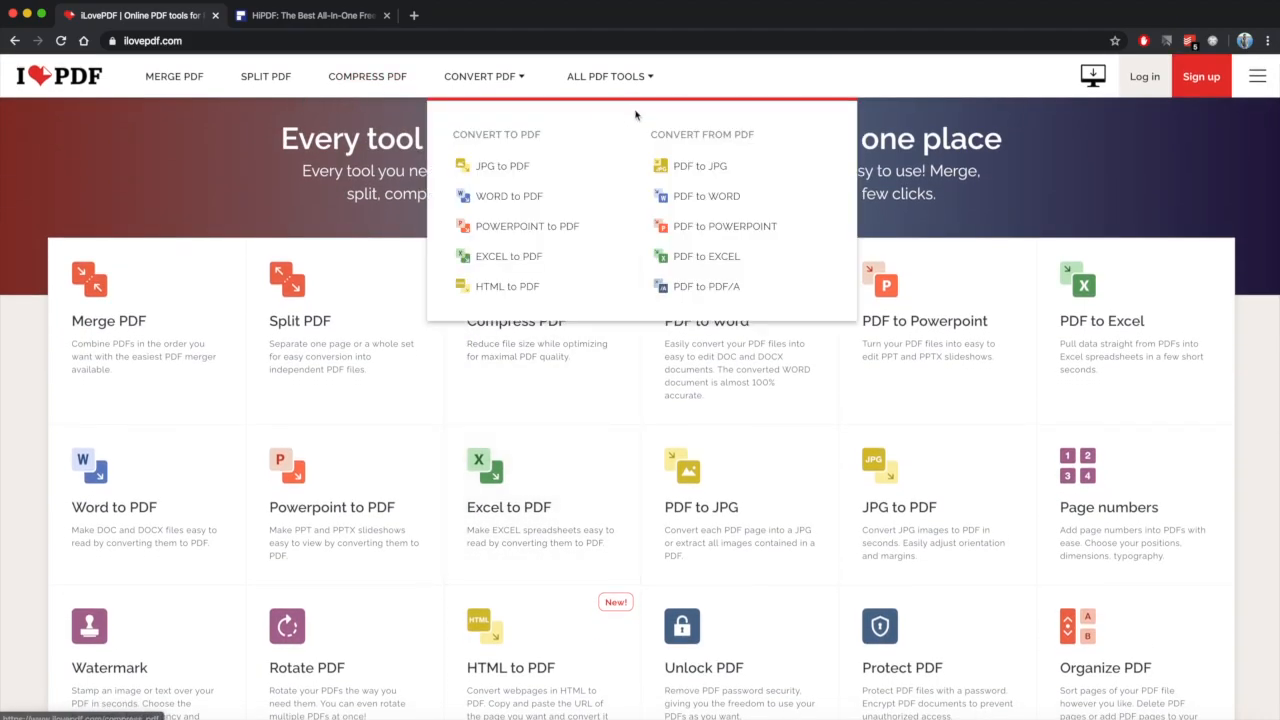
pyautogui.click(521, 171)
# - Load we rock.jpg from the Downloads folder into the converter
pyautogui.click(581, 253)
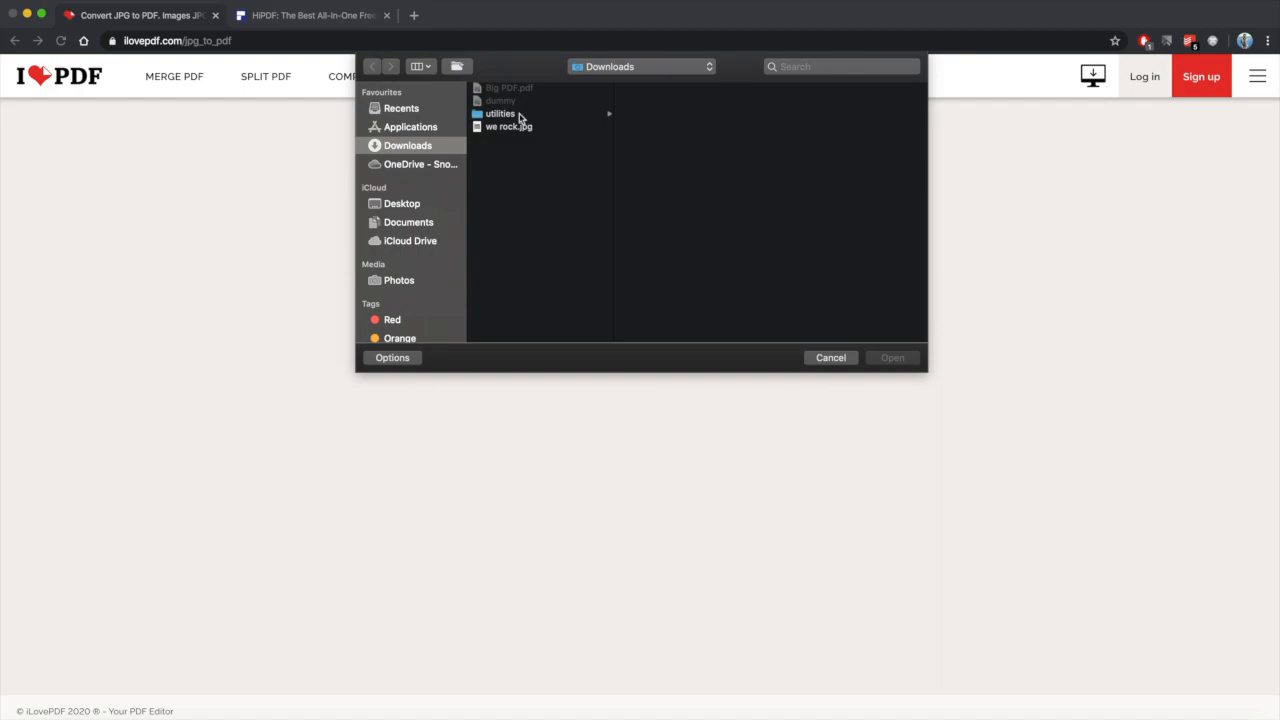
pyautogui.click(513, 128)
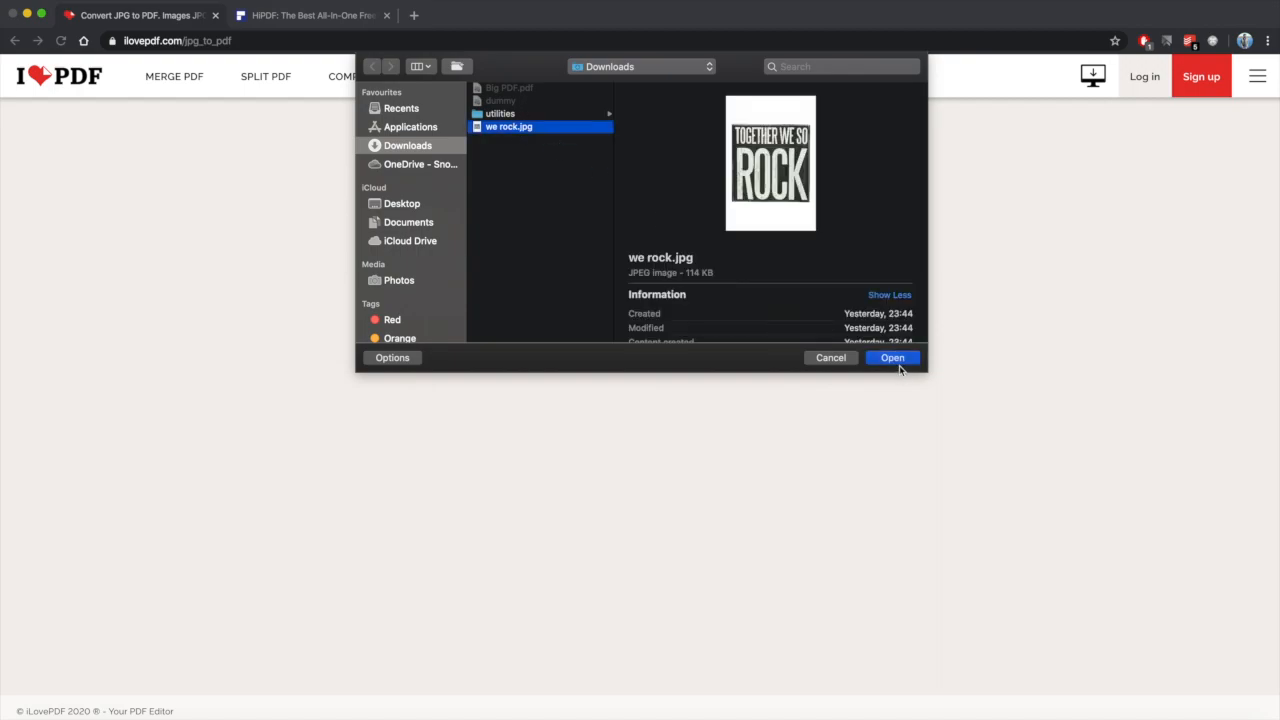
pyautogui.click(895, 362)
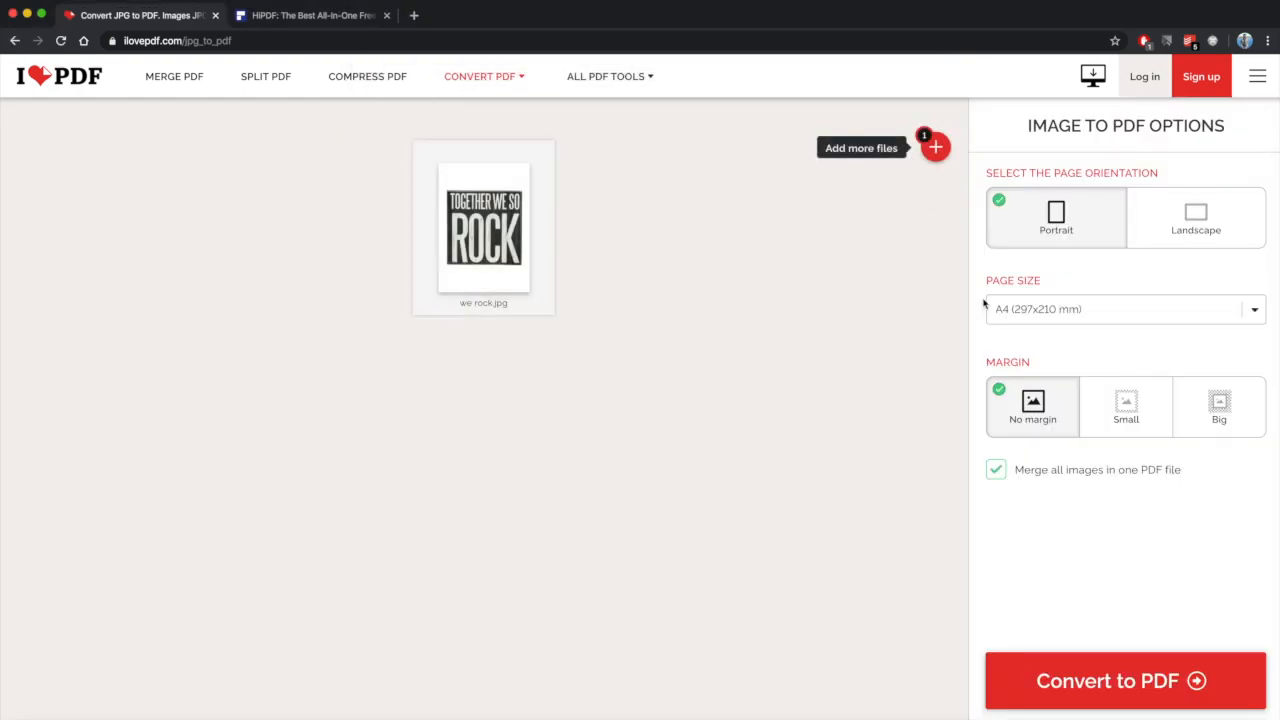
# - Convert the image to PDF with the A4 (297x210 mm) page size and open the downloaded we rock.pdf
pyautogui.click(1103, 318)
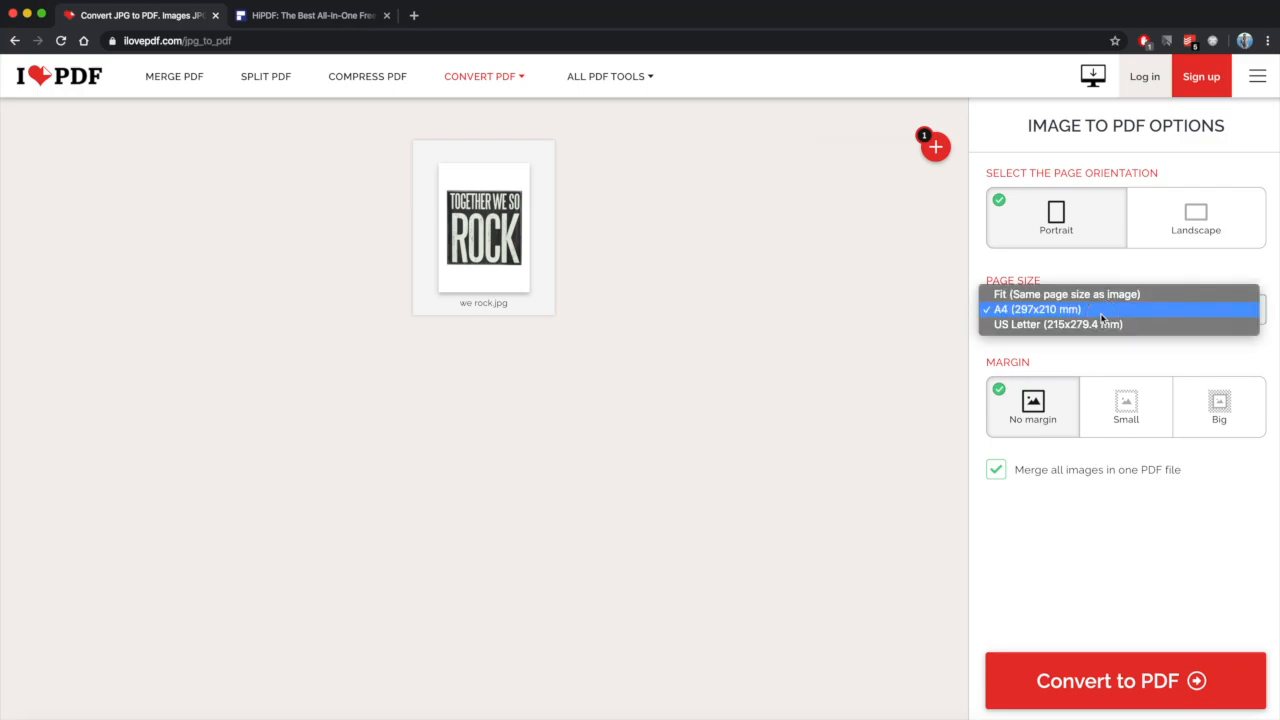
pyautogui.click(1103, 318)
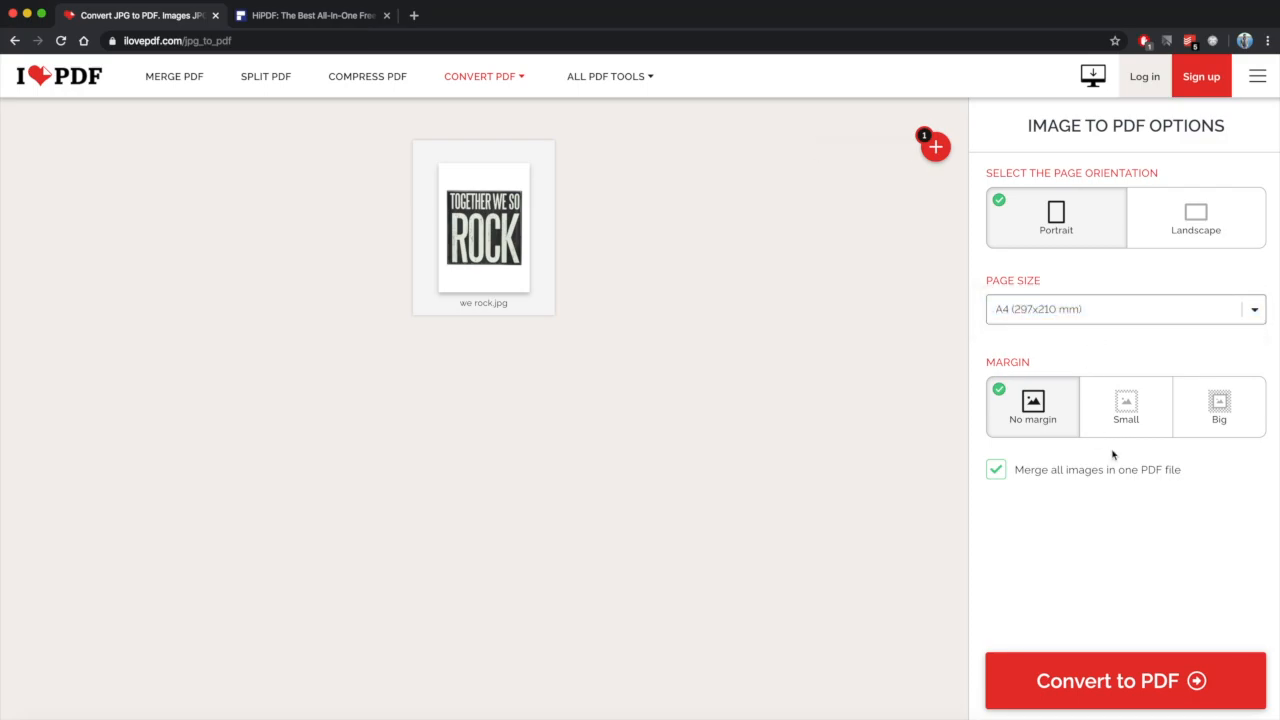
pyautogui.click(1158, 682)
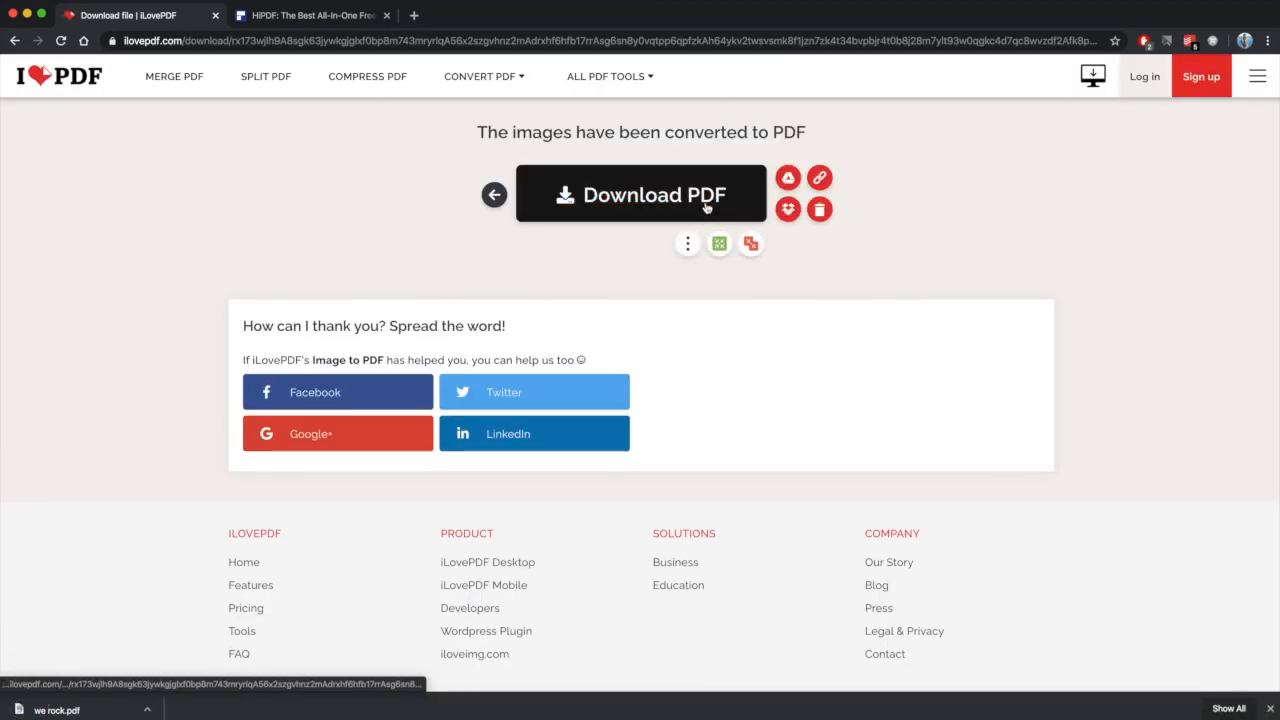
pyautogui.doubleClick(108, 708)
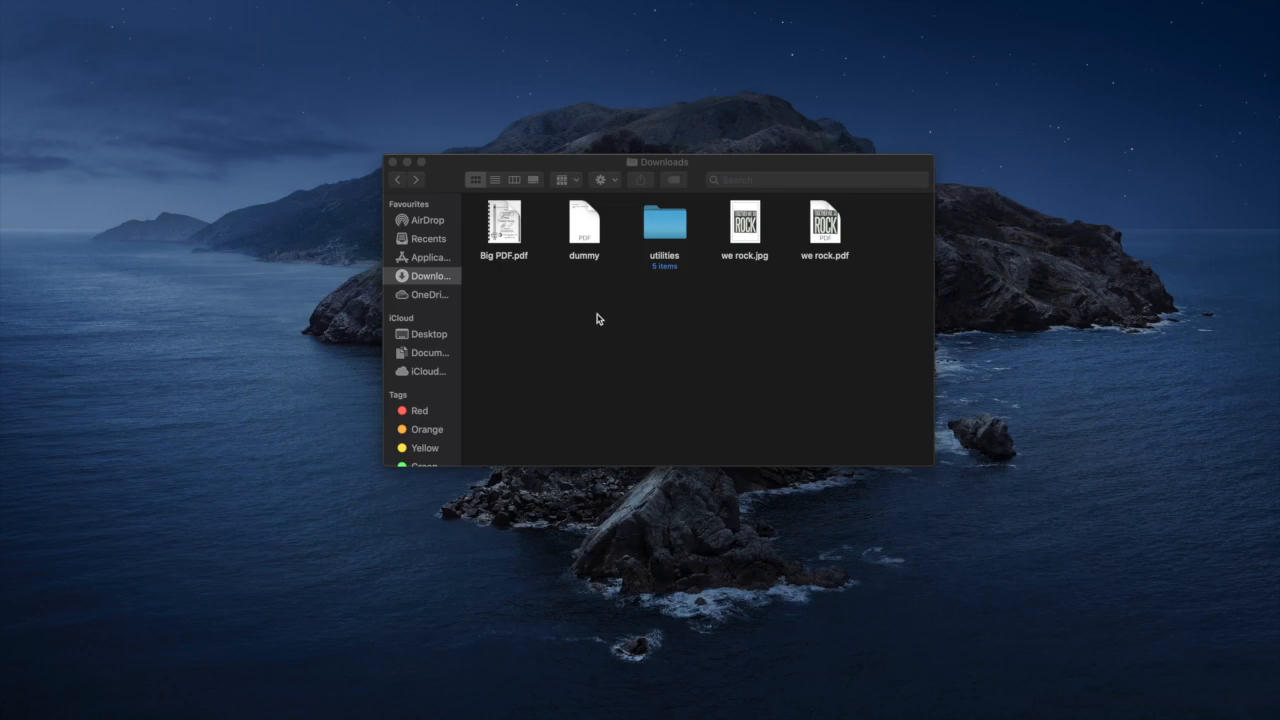
# - Check the size of Big PDF.pdf in the Downloads folder through its file info, and close the info window
pyautogui.click(497, 264)
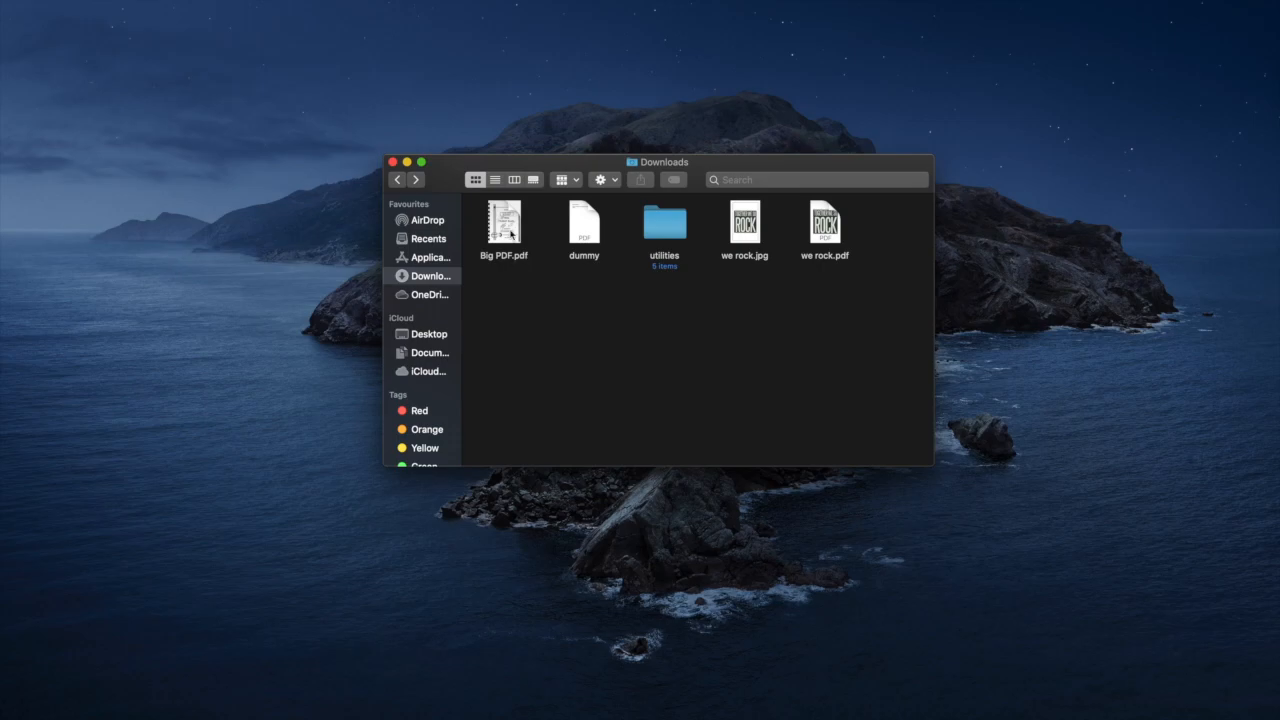
pyautogui.click(510, 238)
pyautogui.click(591, 181)
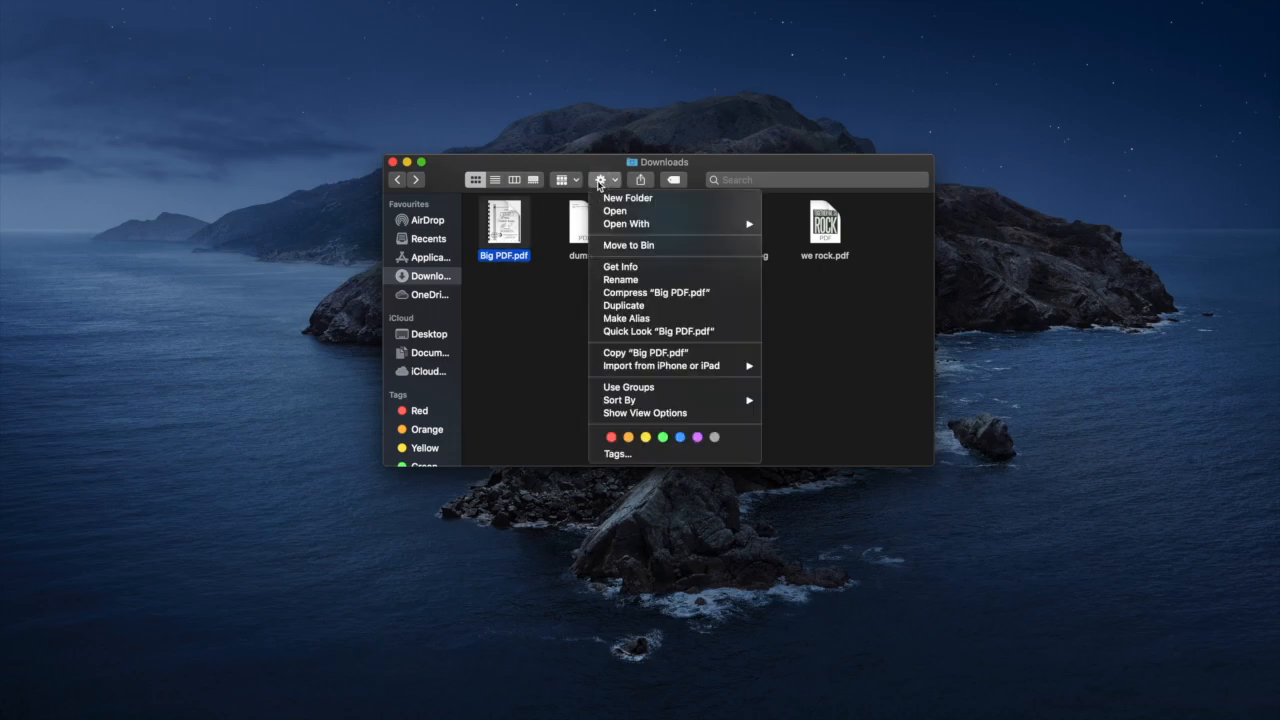
pyautogui.click(621, 267)
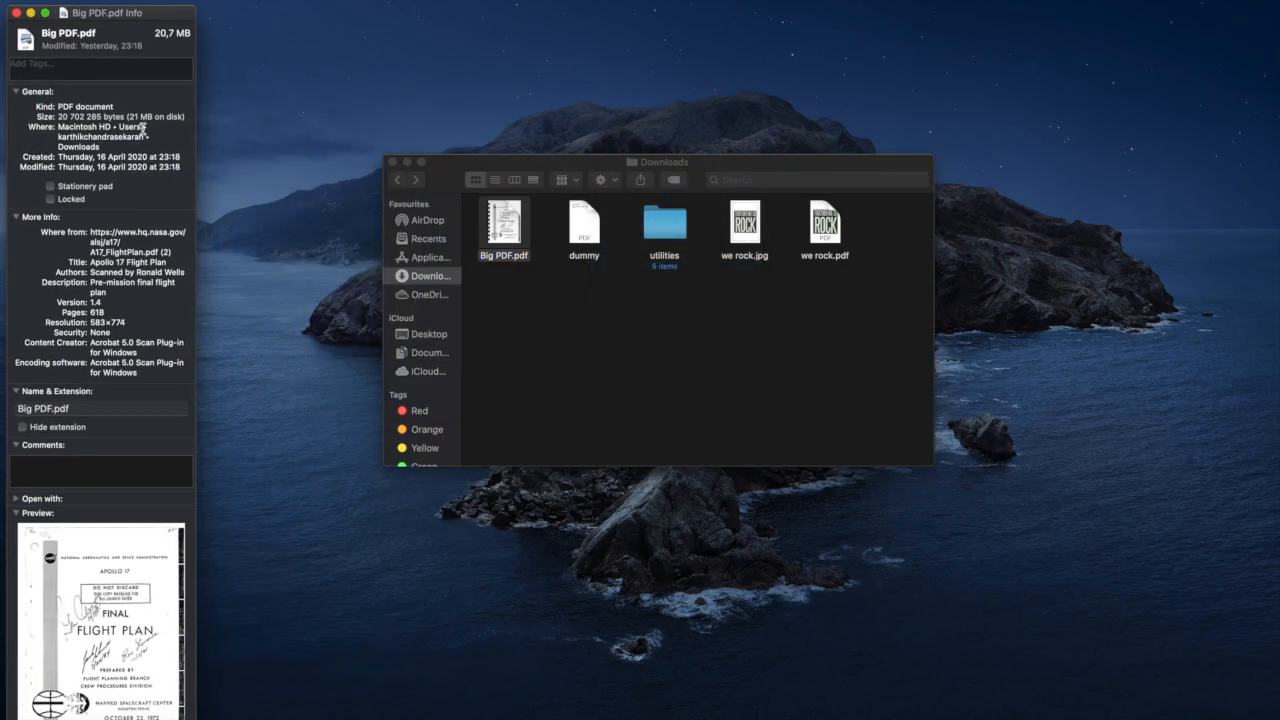
pyautogui.click(16, 14)
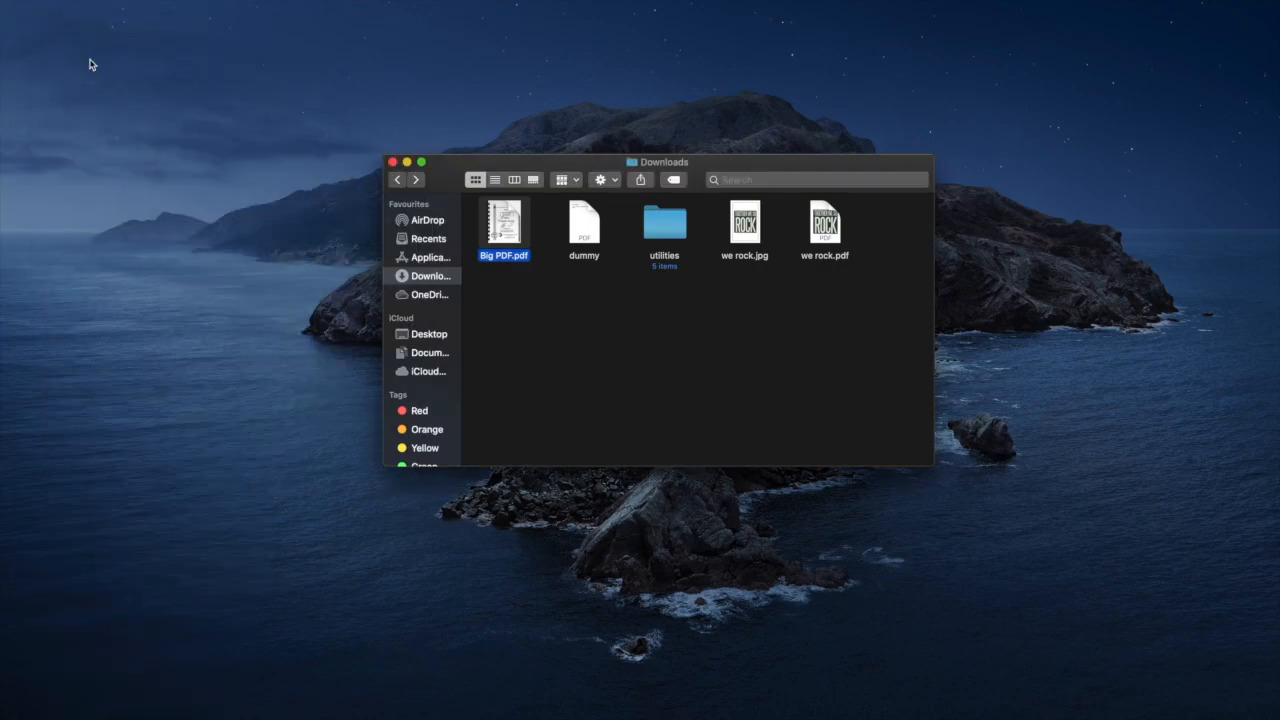
pyautogui.click(547, 371)
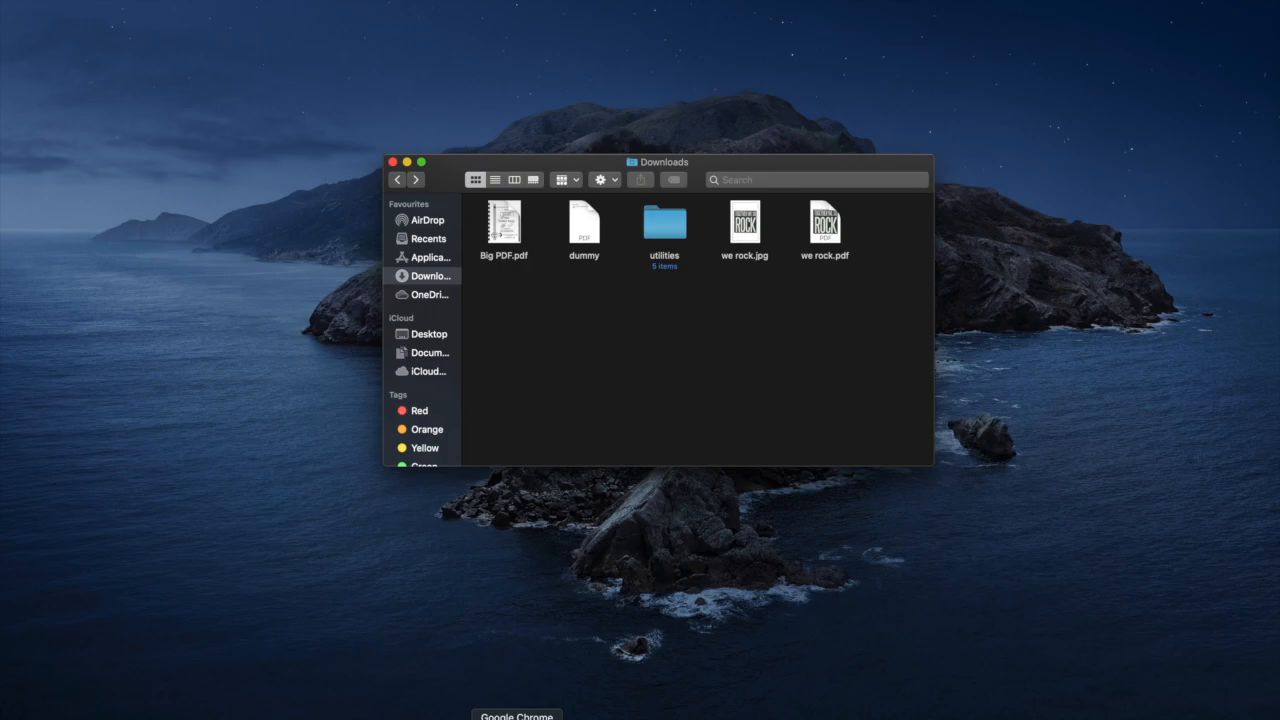
# - Switch to Google Chrome and open iLovePDF's Compress PDF tool
pyautogui.click(517, 712)
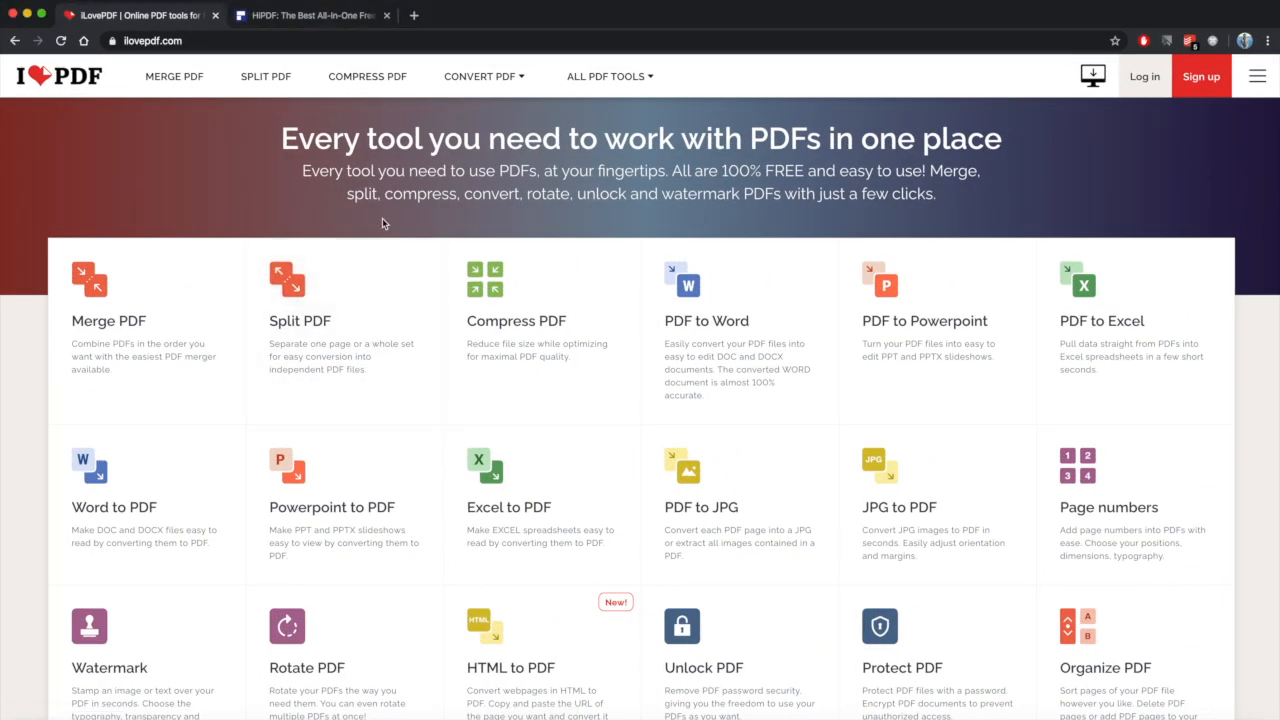
pyautogui.scroll(-1, 382, 222)
pyautogui.click(499, 281)
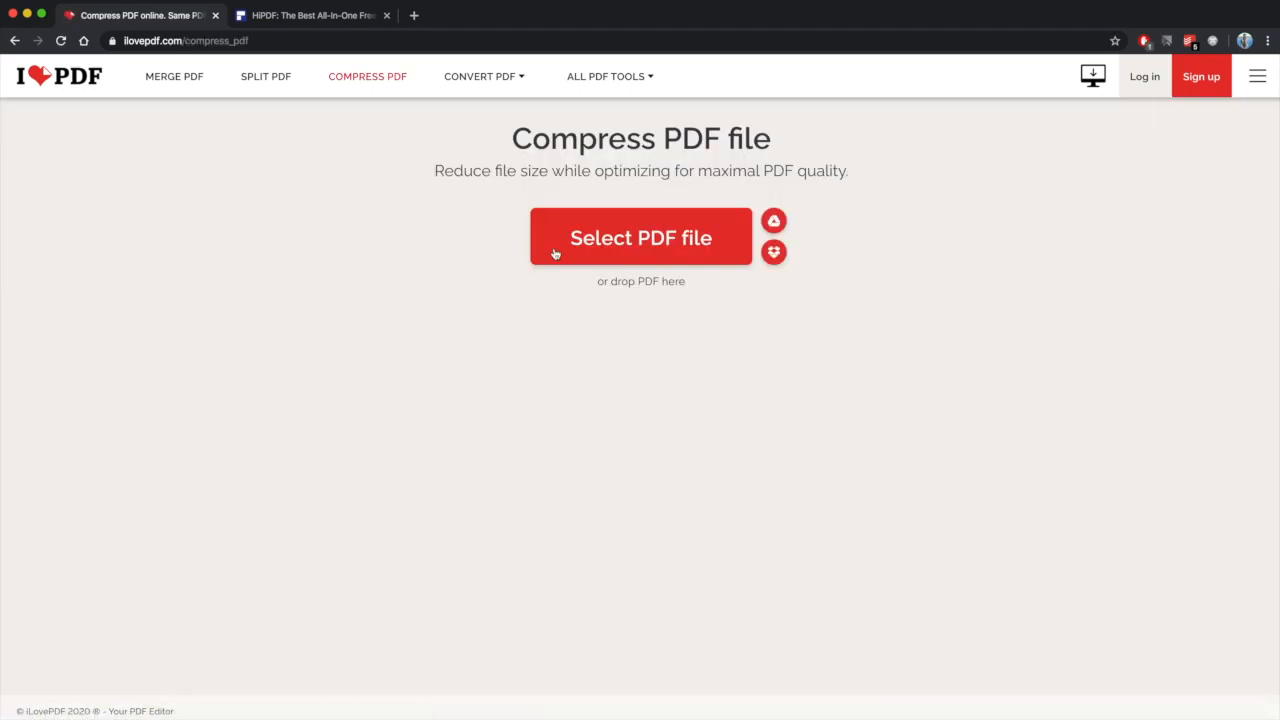
# - Load Big PDF.pdf from the Downloads folder and compress it at the recommended compression level
pyautogui.click(594, 243)
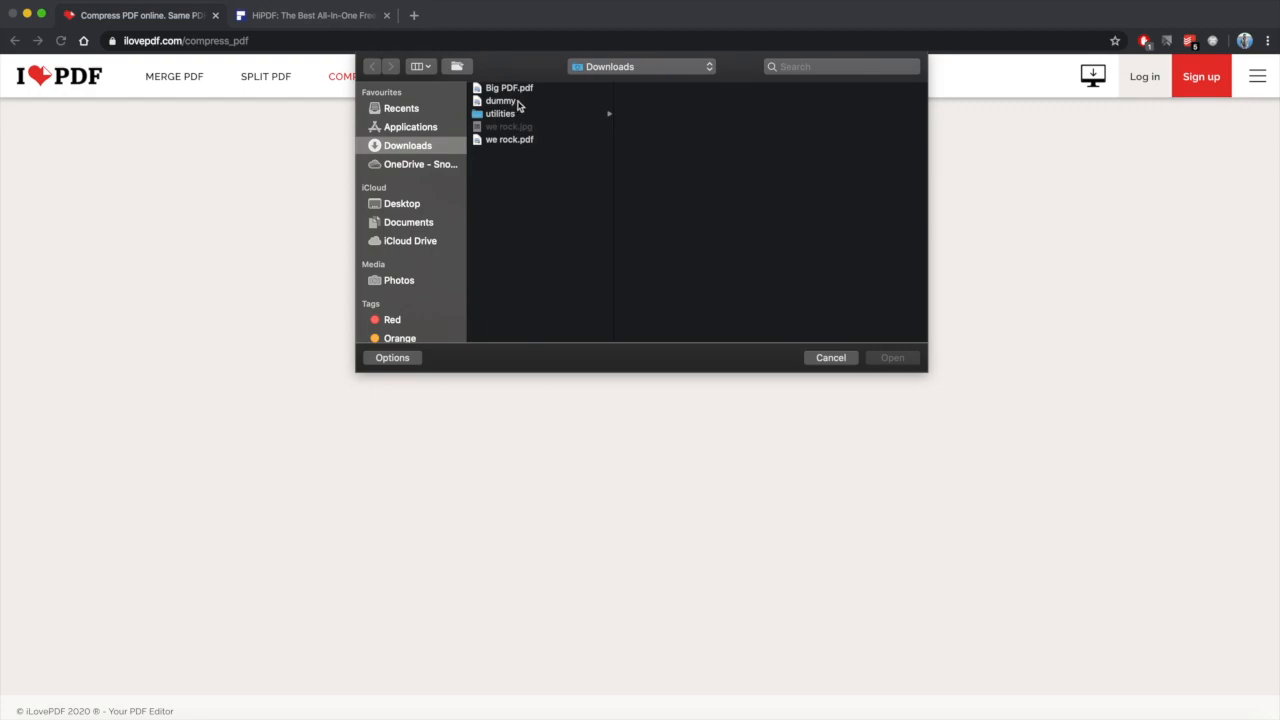
pyautogui.click(518, 89)
pyautogui.click(900, 361)
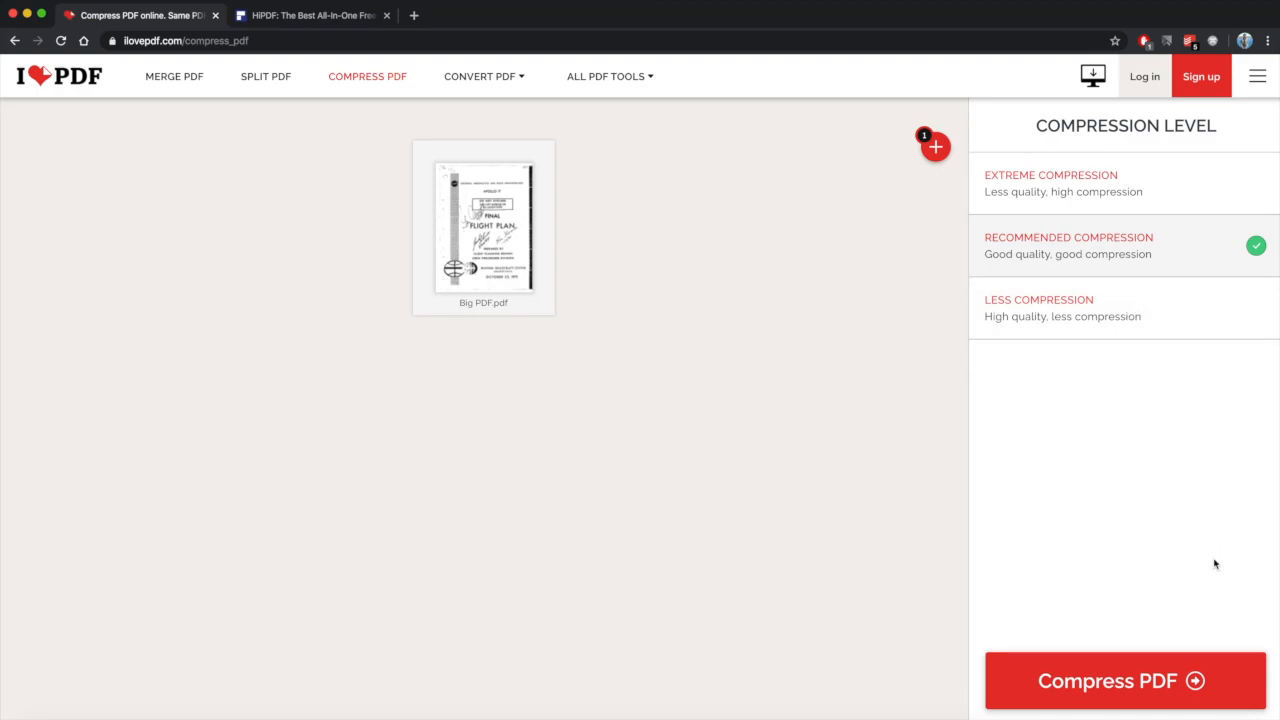
pyautogui.click(1158, 678)
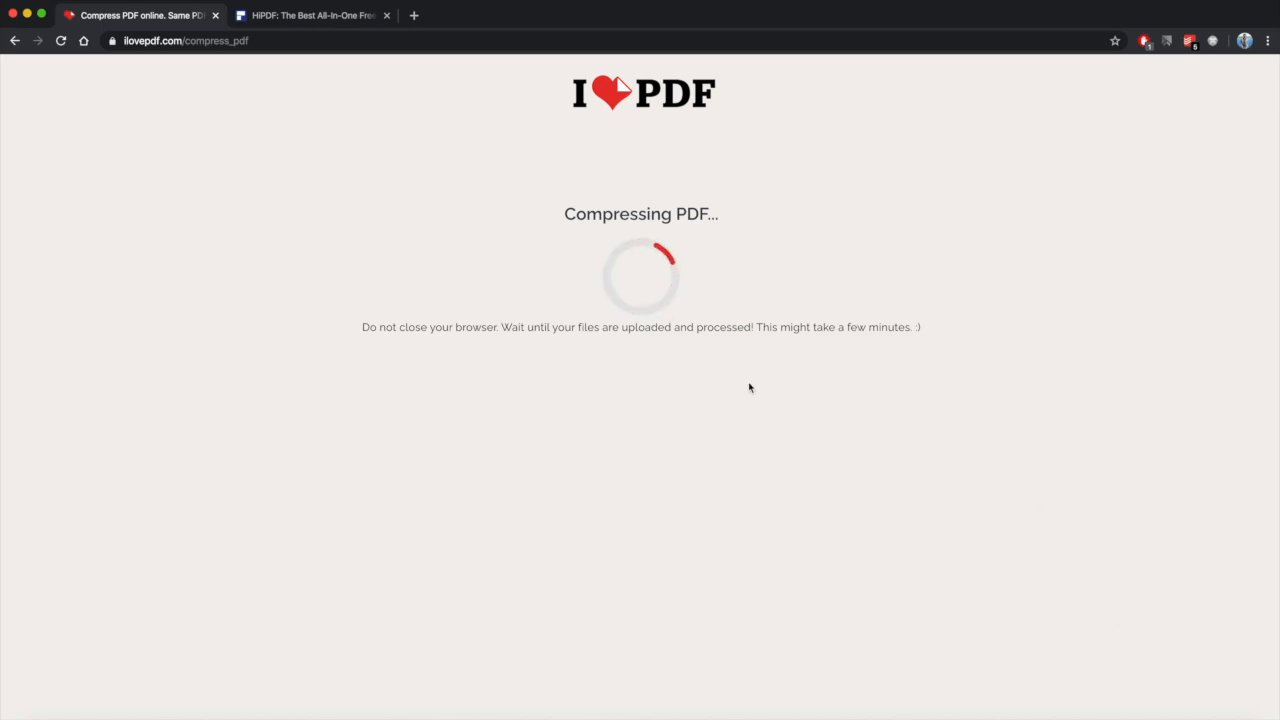
# - Examine the range of PDF tools and conversion options offered on the HiPDF site
pyautogui.click(340, 20)
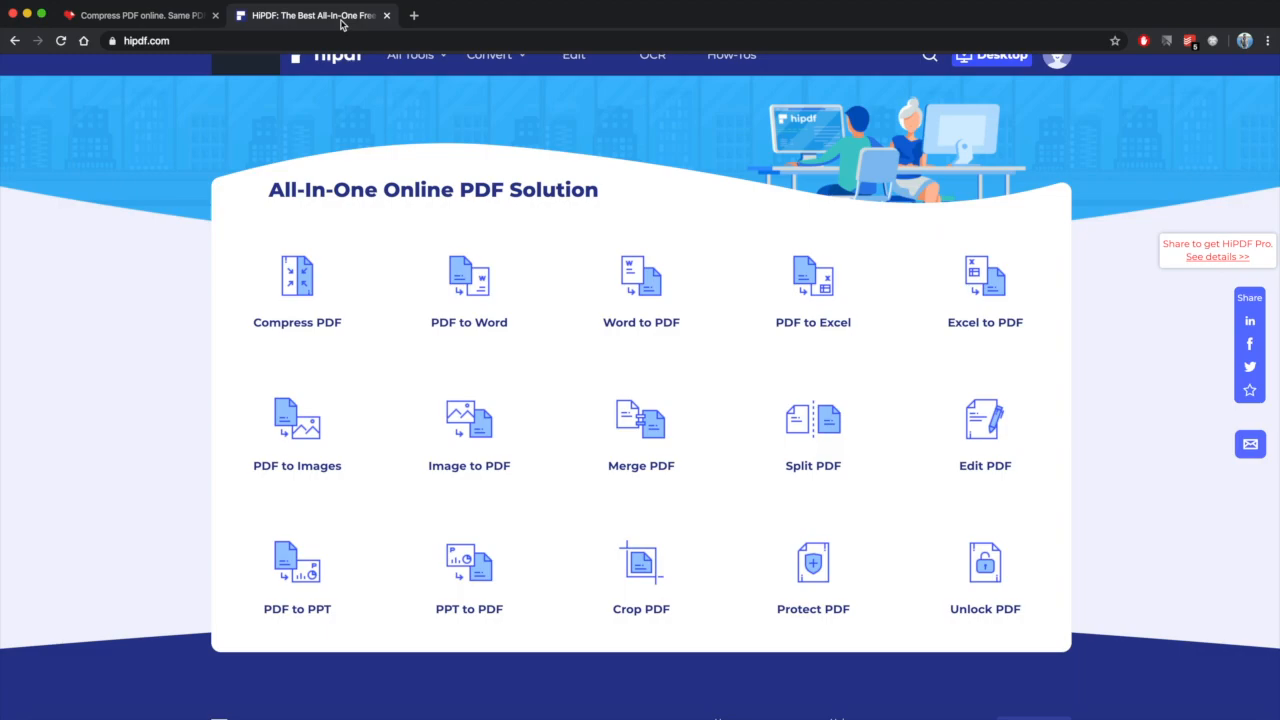
pyautogui.scroll(1, 277, 140)
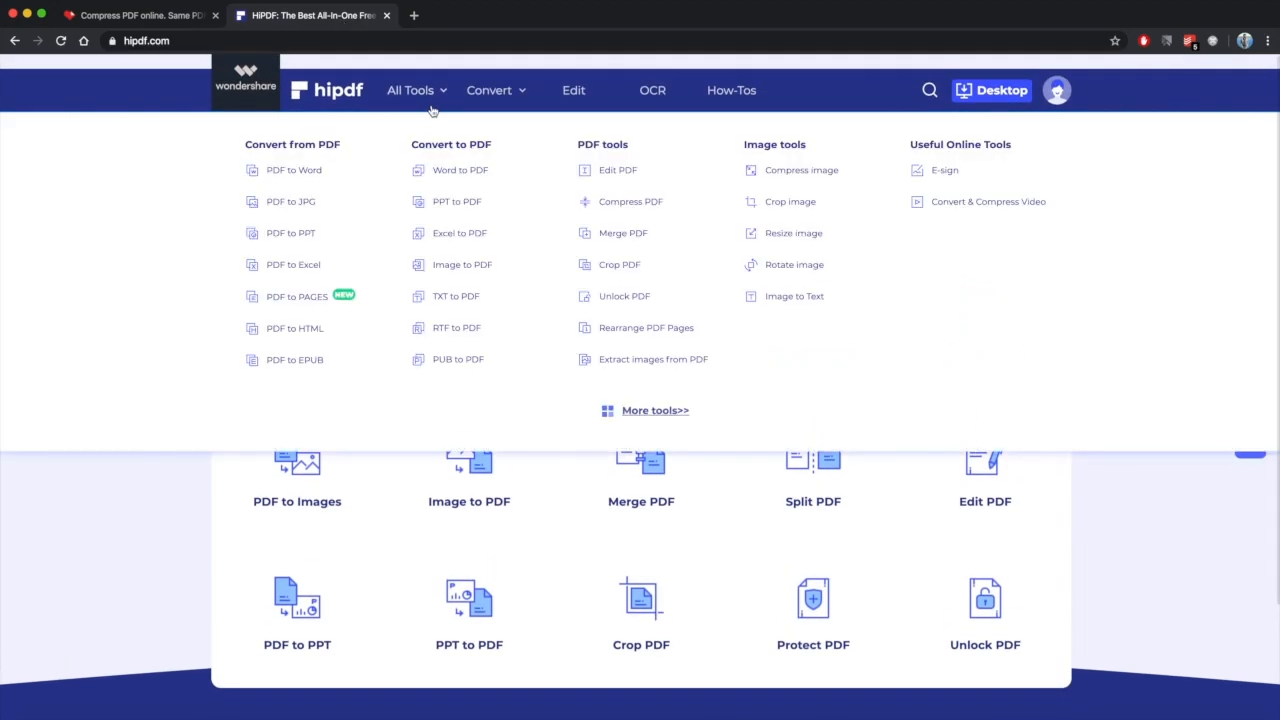
pyautogui.moveTo(490, 110)
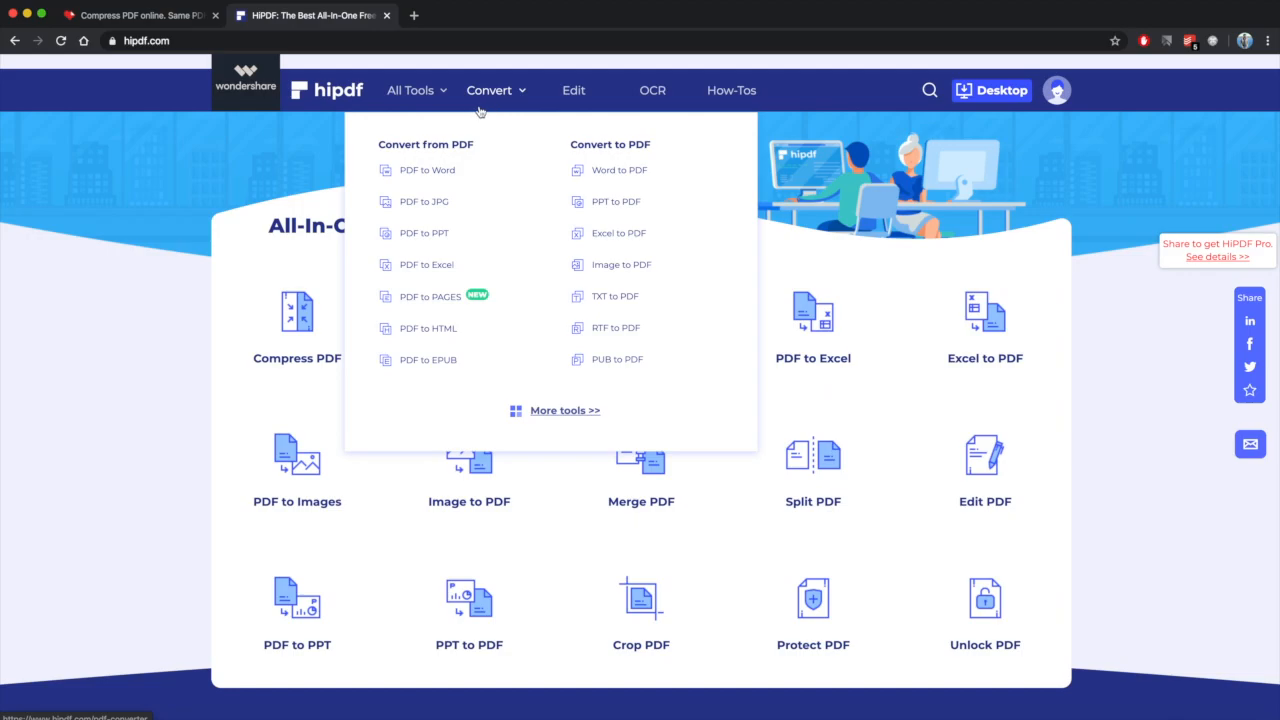
# - Return to the iLovePDF download page and reveal the downloaded compressed PDF in its folder
pyautogui.click(140, 15)
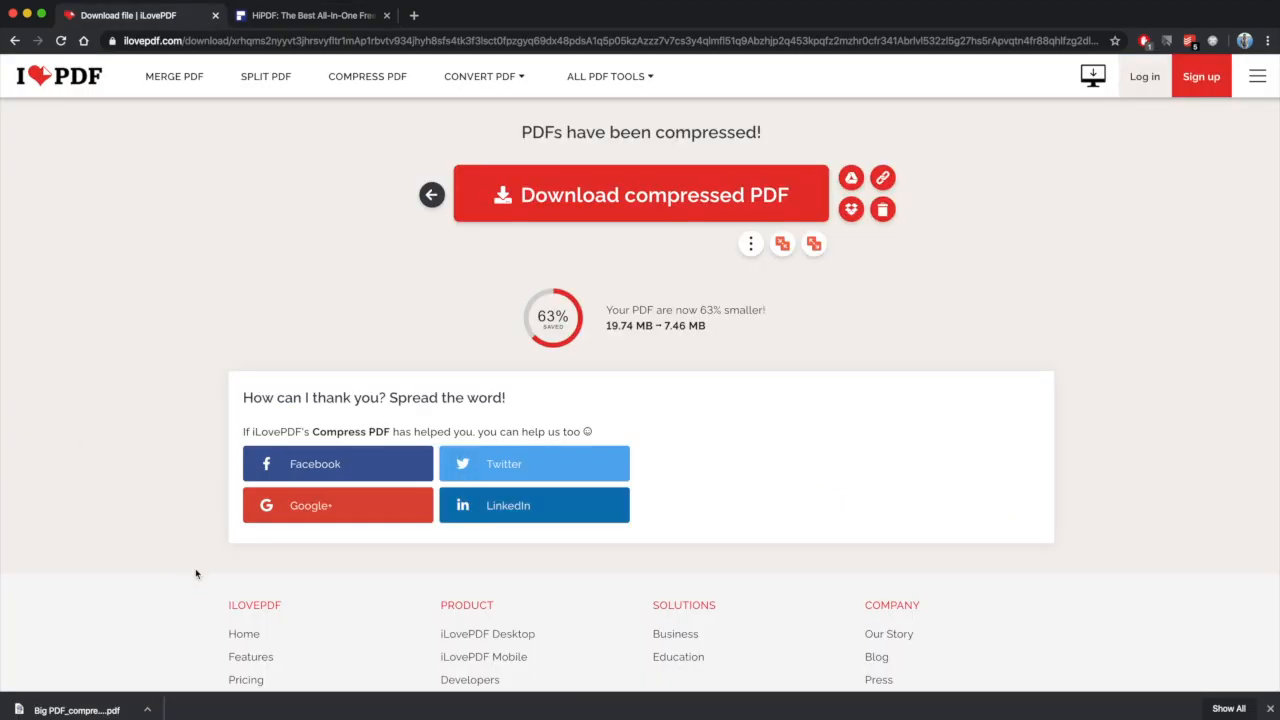
pyautogui.click(147, 709)
pyautogui.click(195, 701)
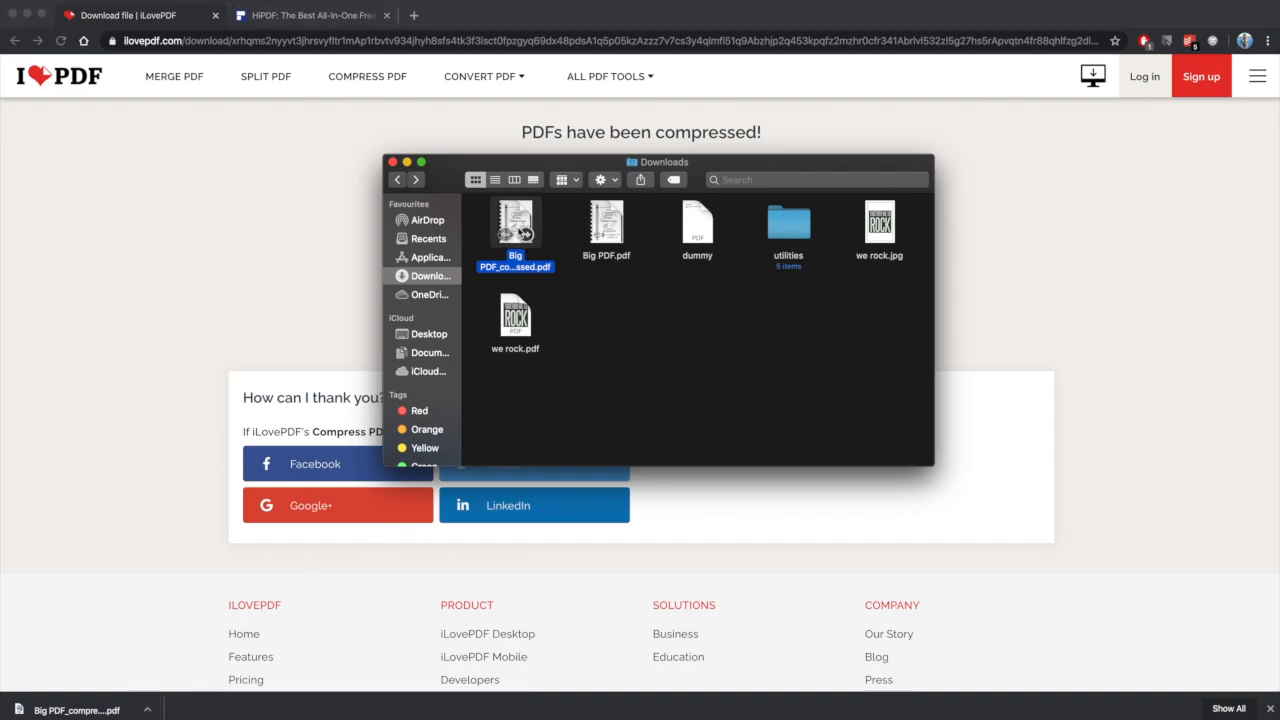
# - Check the size of Big PDF_compressed.pdf through its file info and return to the Downloads folder
pyautogui.click(603, 183)
pyautogui.click(622, 266)
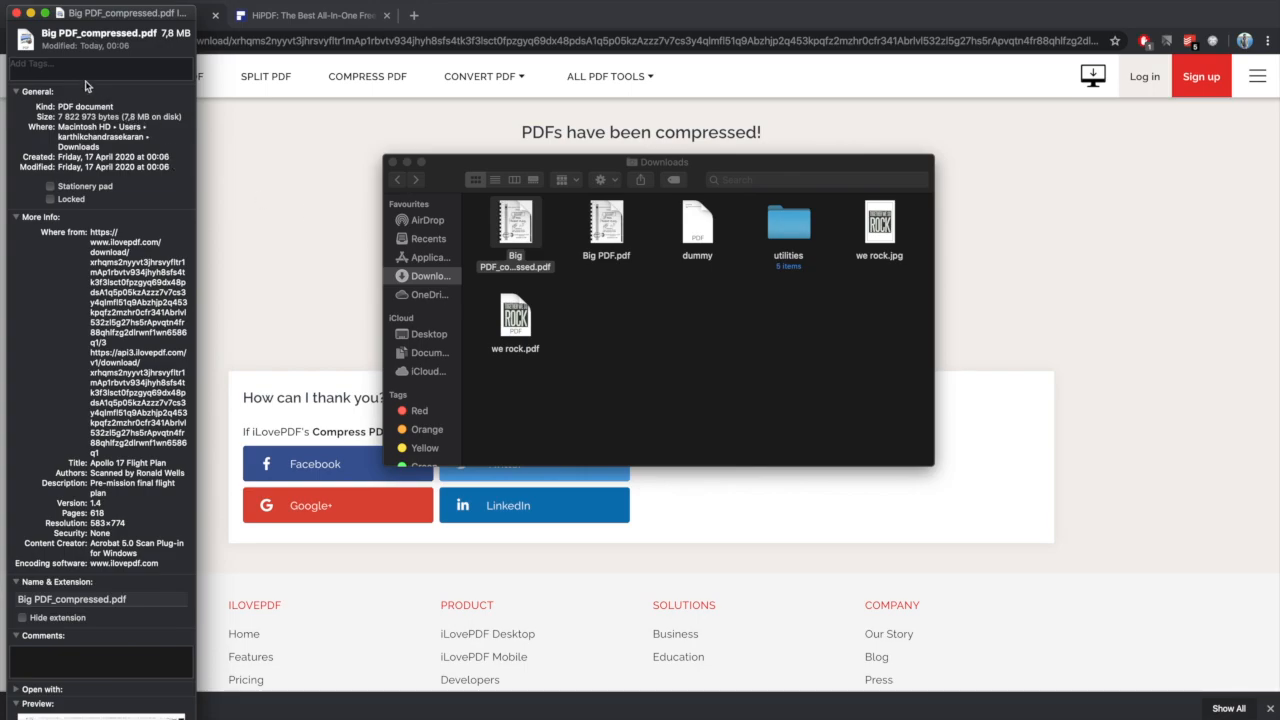
pyautogui.click(579, 218)
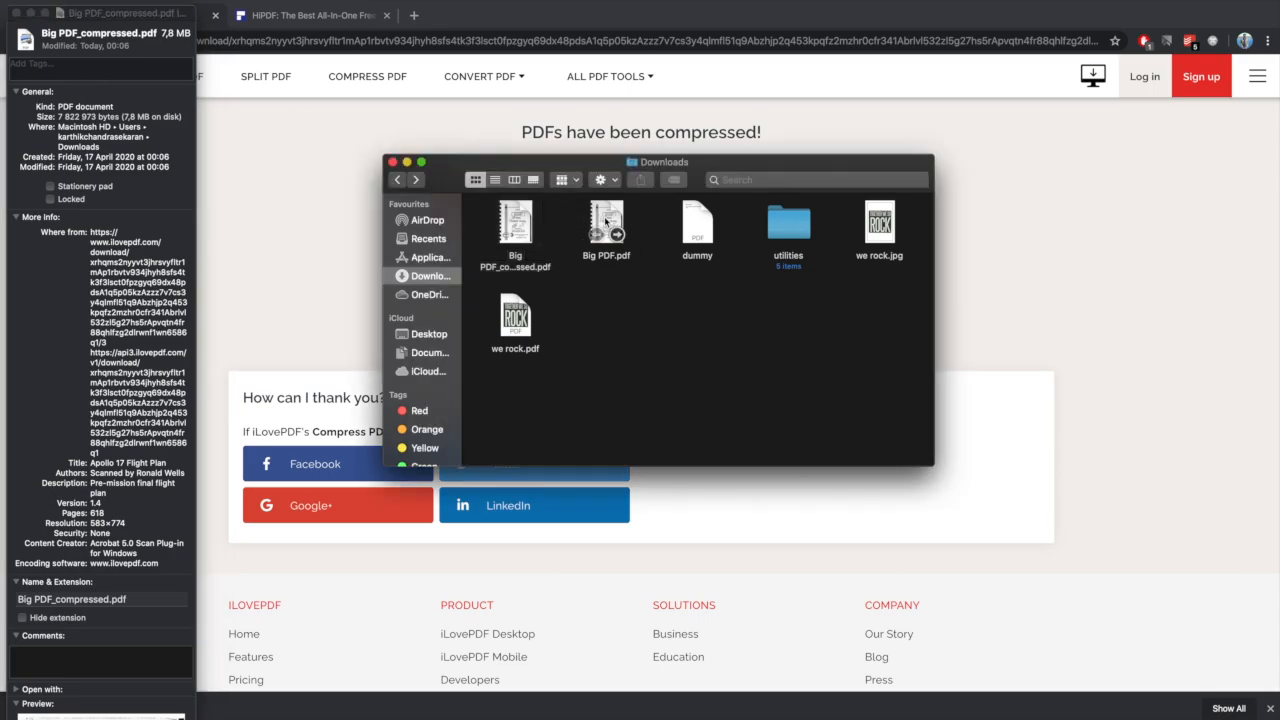
# - Check the size of the original Big PDF.pdf through its file info, and close the info windows of both PDFs
pyautogui.click(606, 222)
pyautogui.click(603, 180)
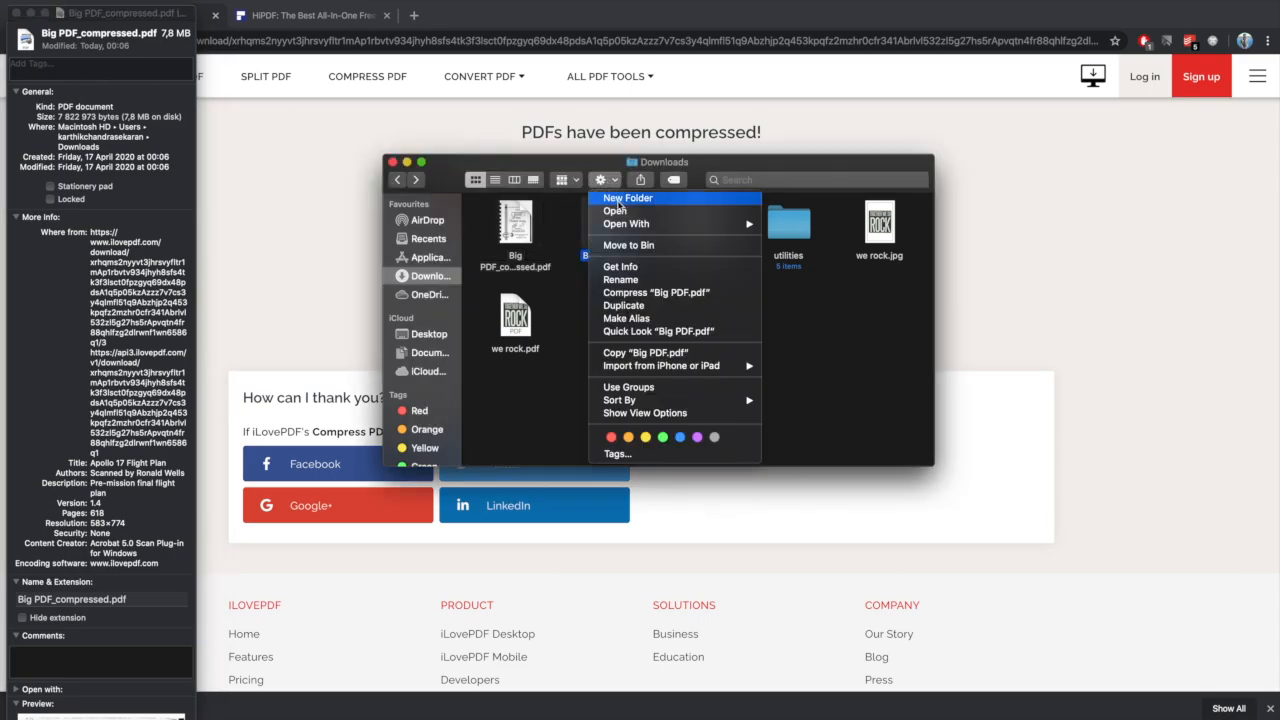
pyautogui.click(628, 266)
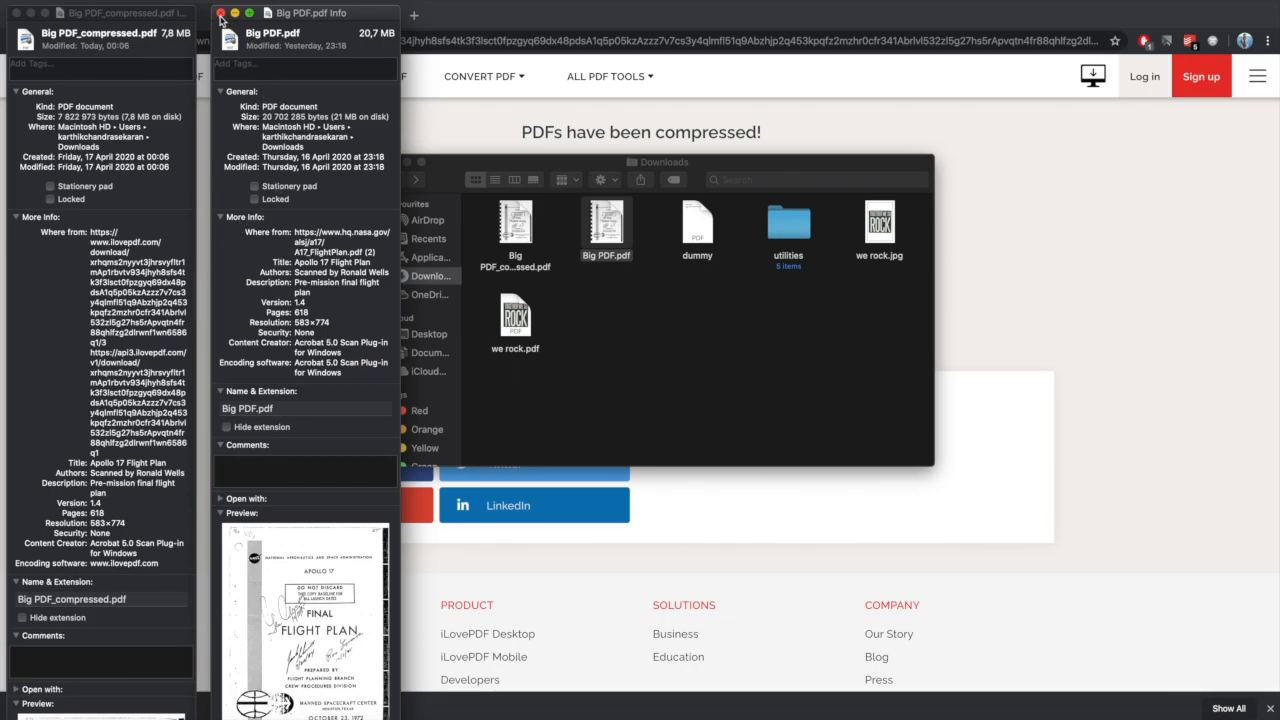
pyautogui.click(221, 14)
pyautogui.click(16, 13)
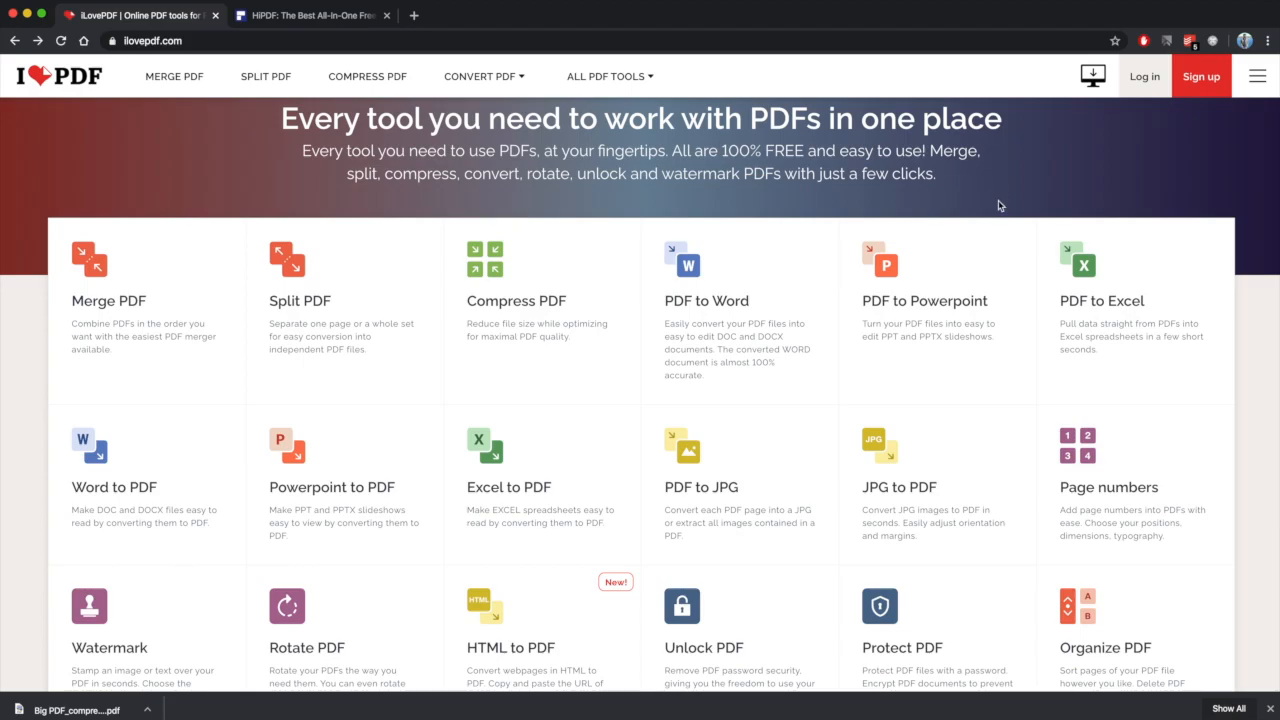
# - View the Merge PDF tool's page on iLovePDF and return to the overview of all tools
pyautogui.scroll(1, 560, 168)
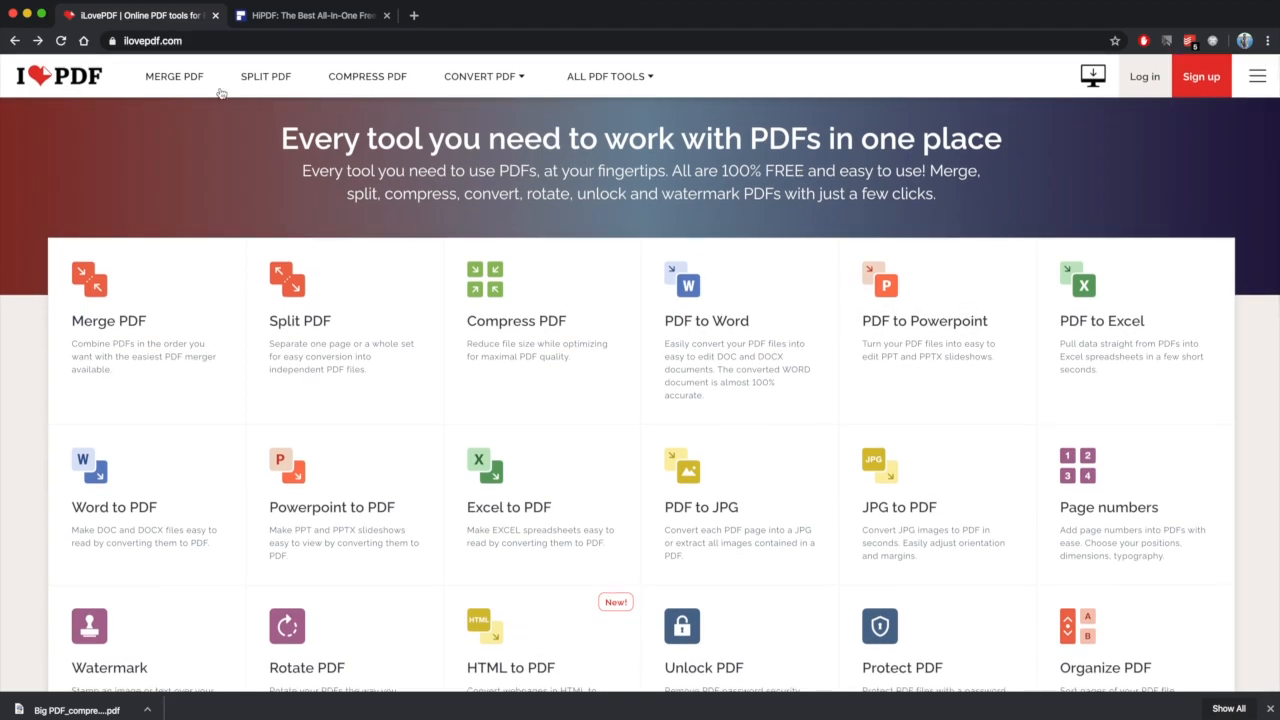
pyautogui.click(184, 327)
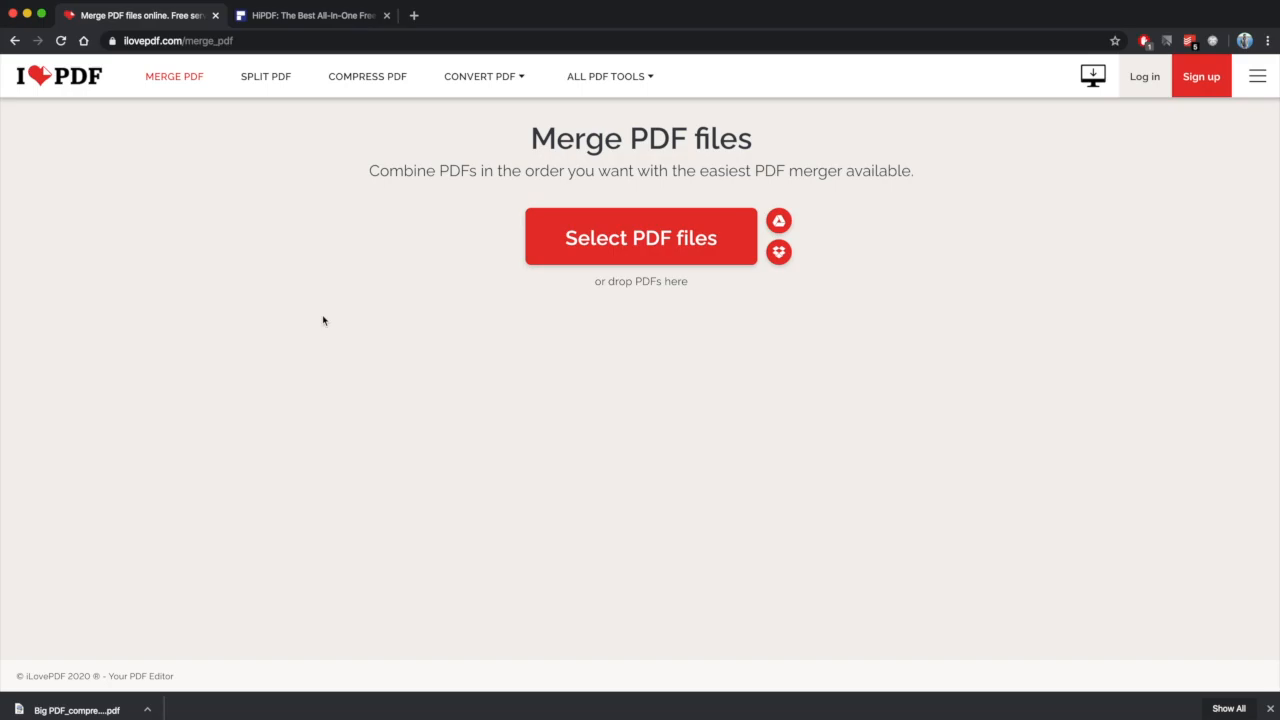
pyautogui.click(15, 40)
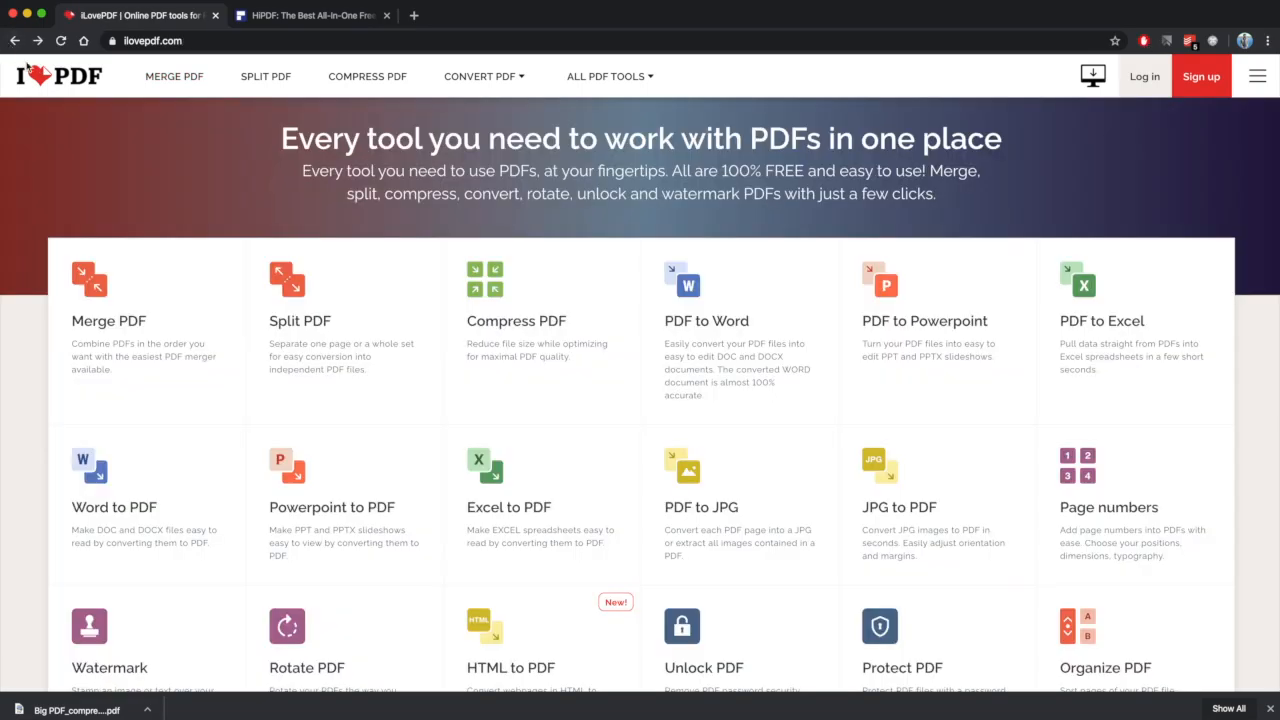